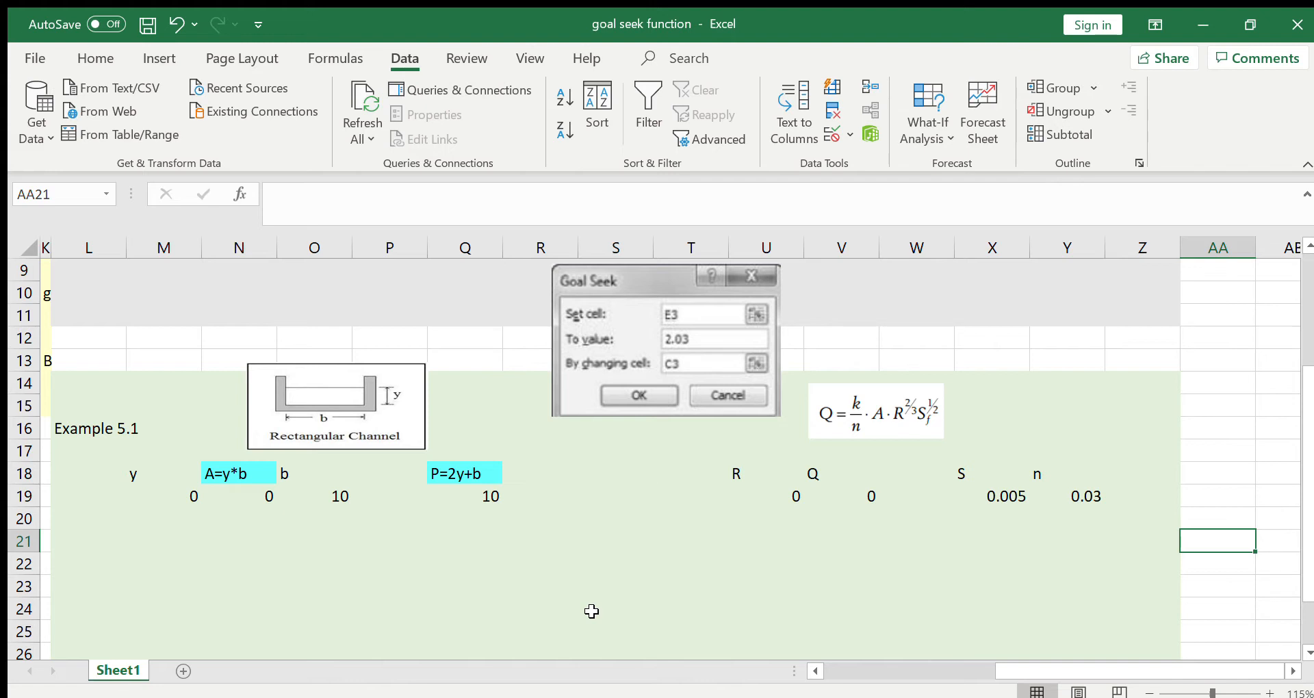
# Shift the Rectangular Channel picture slightly upward and slightly enlarge the picture of the Q equation.
pyautogui.click(79, 433)
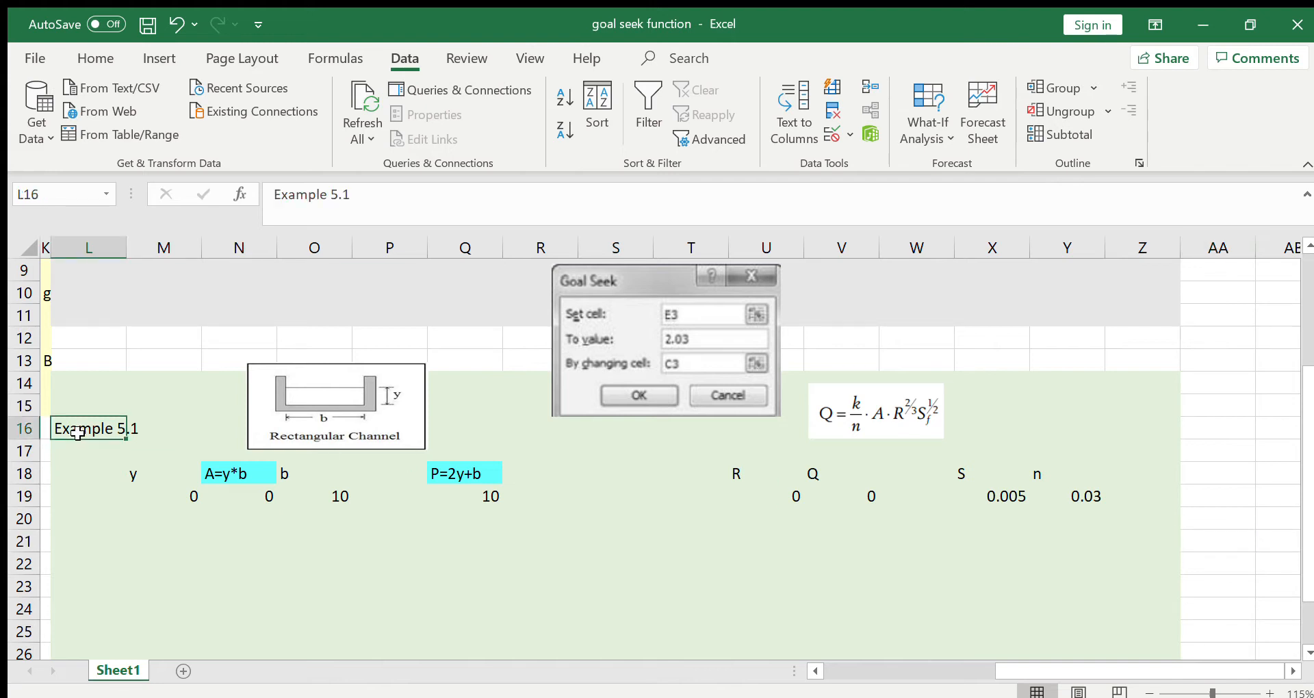
pyautogui.click(265, 412)
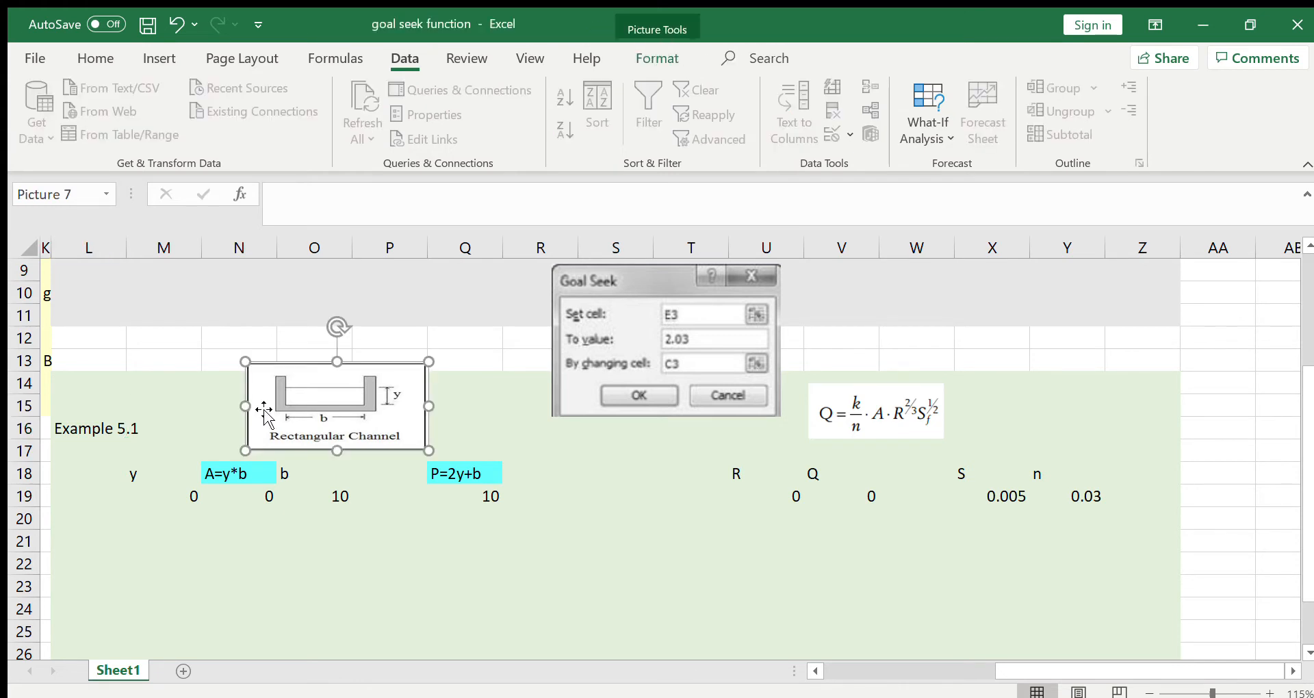
pyautogui.moveTo(250, 411); pyautogui.dragTo(251, 409)
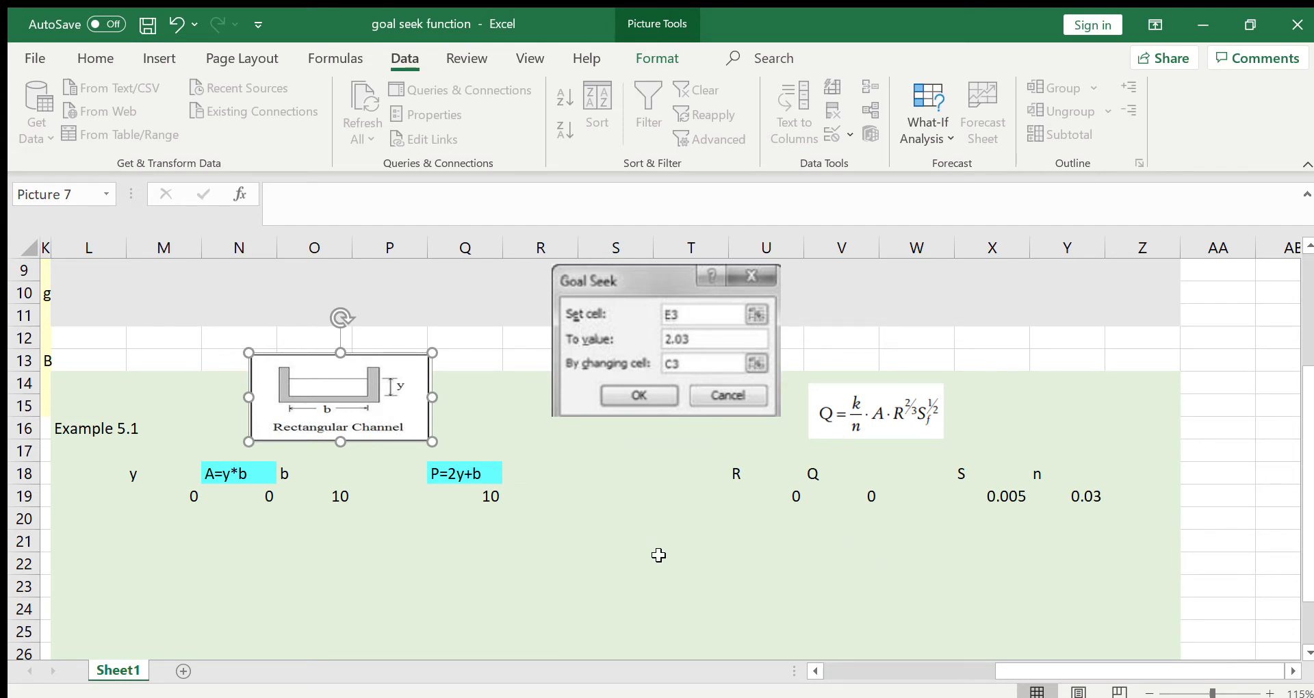
pyautogui.click(879, 432)
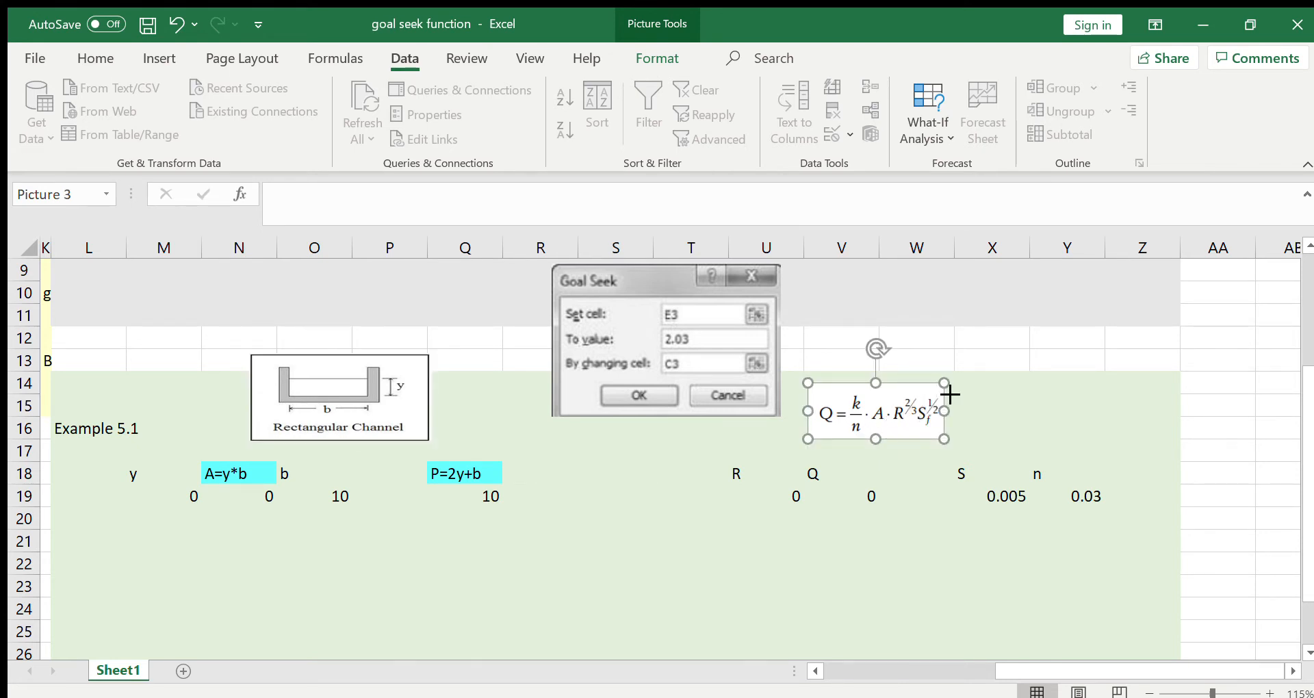
pyautogui.moveTo(944, 382)
pyautogui.mouseDown()
pyautogui.moveTo(966, 391)
pyautogui.moveTo(958, 379)
pyautogui.mouseUp()
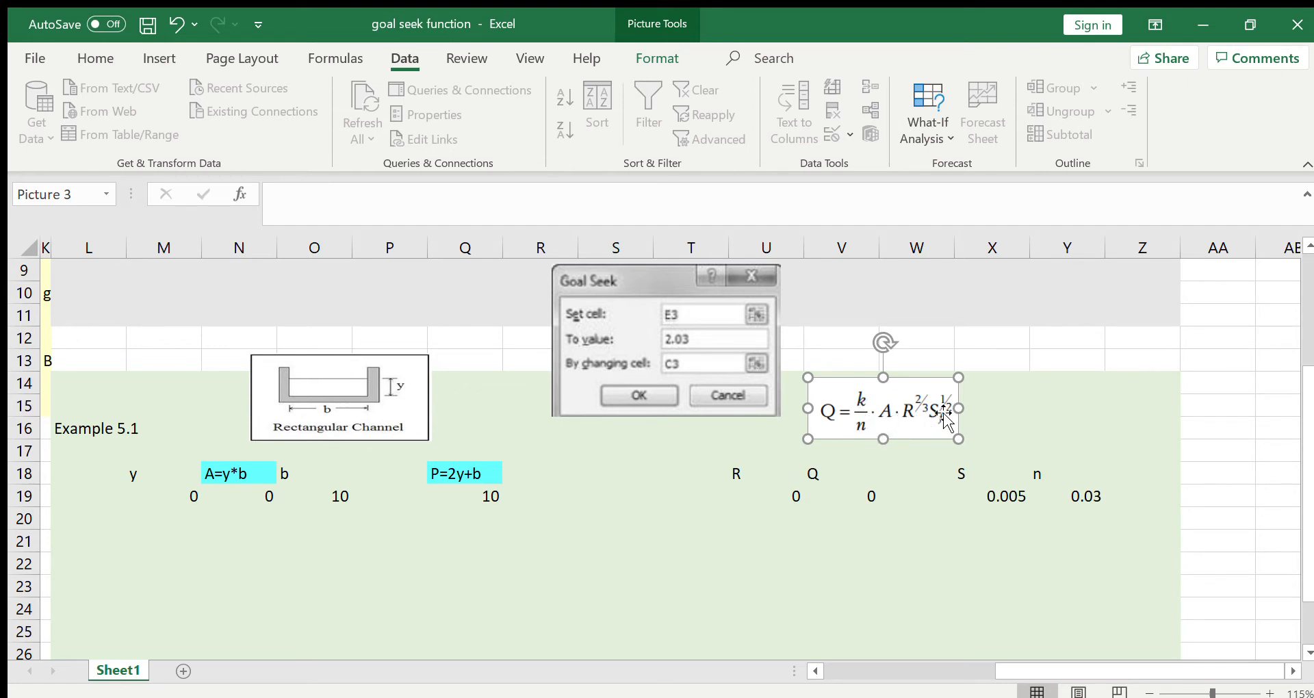
# Add the heading k in Z18 and enter its value 1 in Z19.
pyautogui.click(1126, 475)
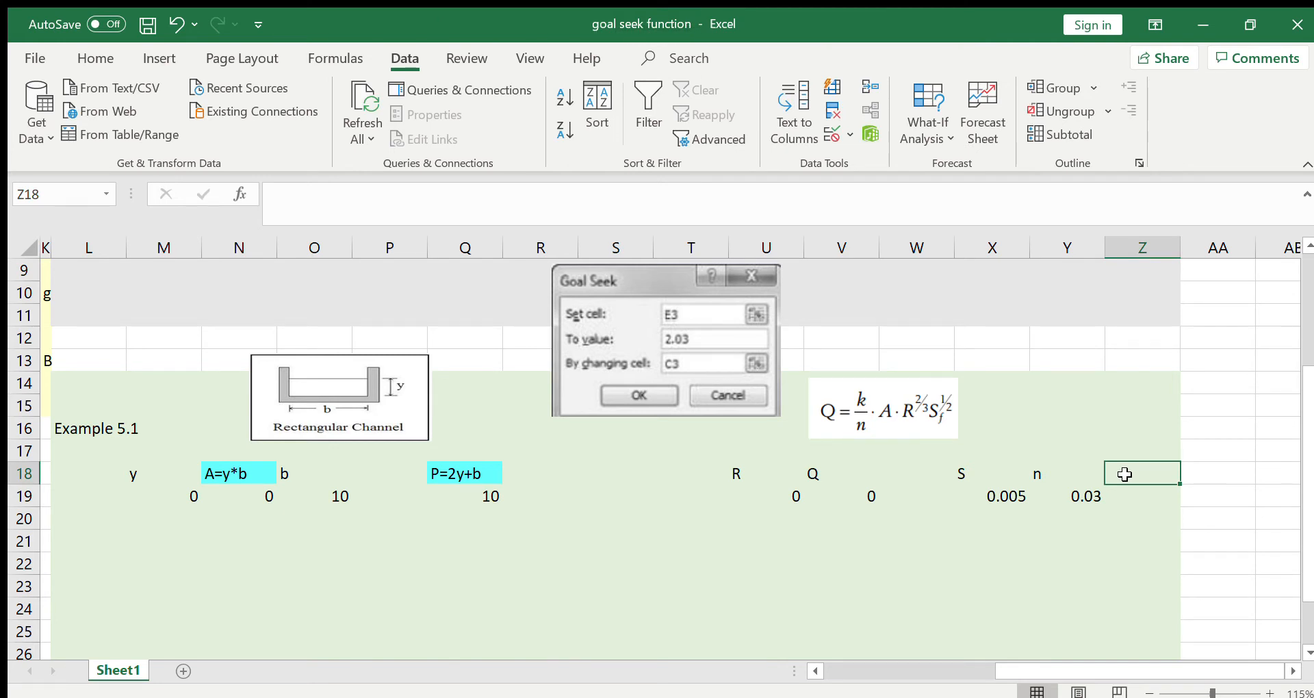
pyautogui.write('k')
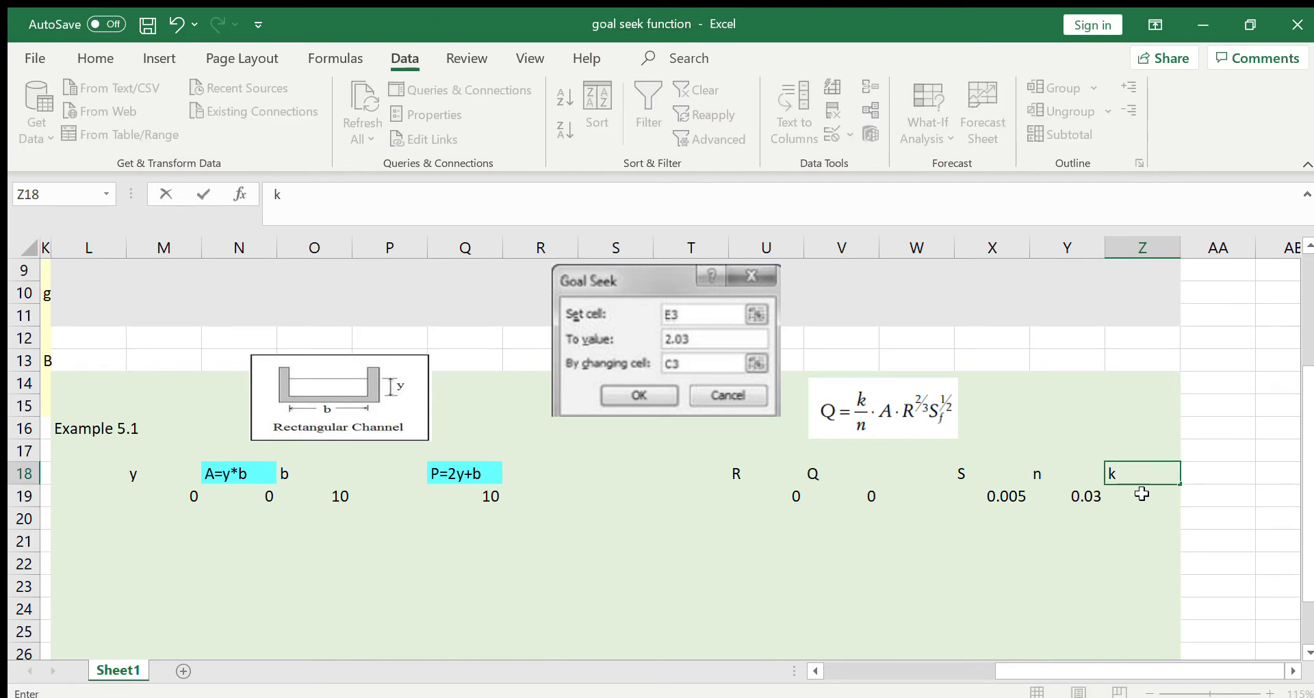
pyautogui.click(1143, 497)
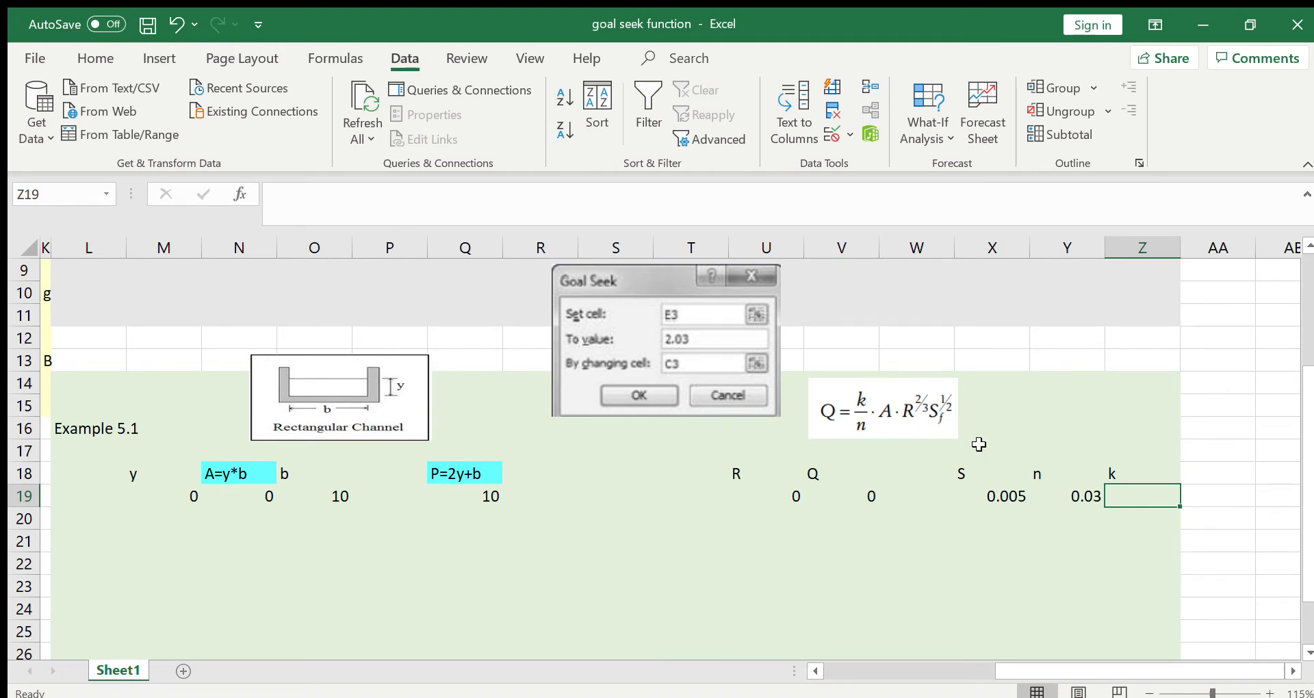
pyautogui.write('1')
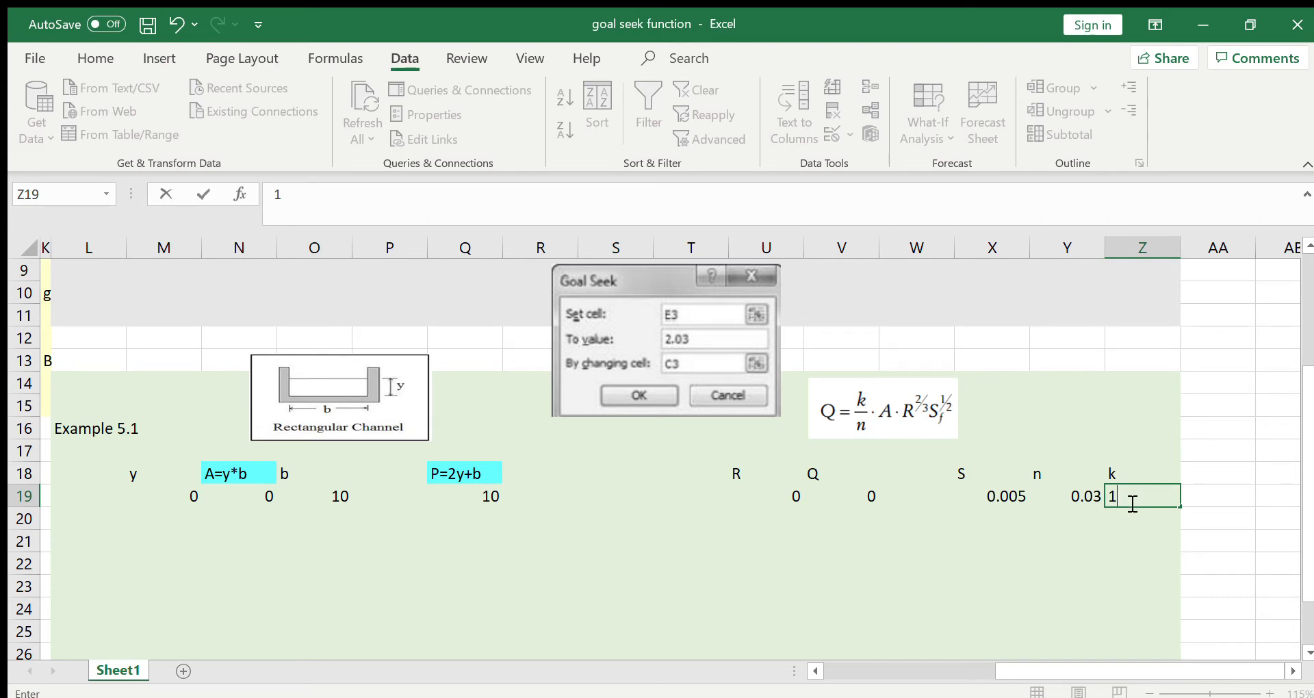
pyautogui.click(1058, 498)
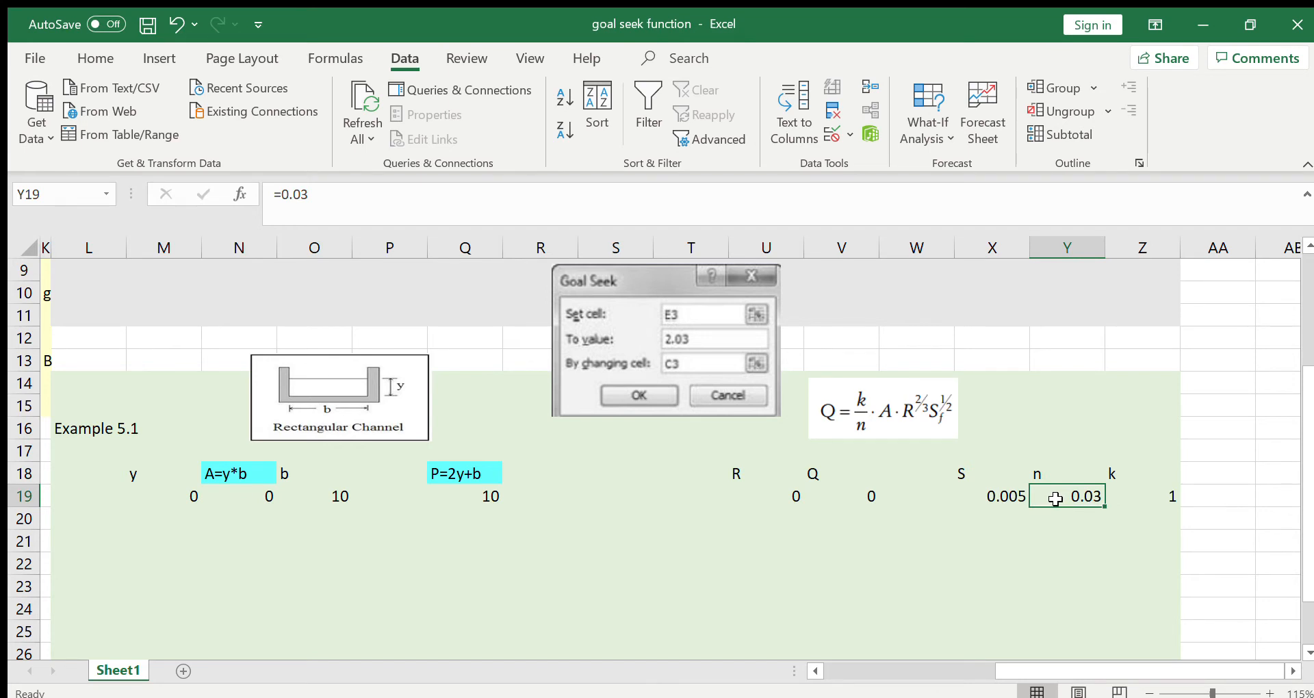
# Examine the area formula in N19 and the depth and width cells M19 and O19 that it multiplies.
pyautogui.click(886, 432)
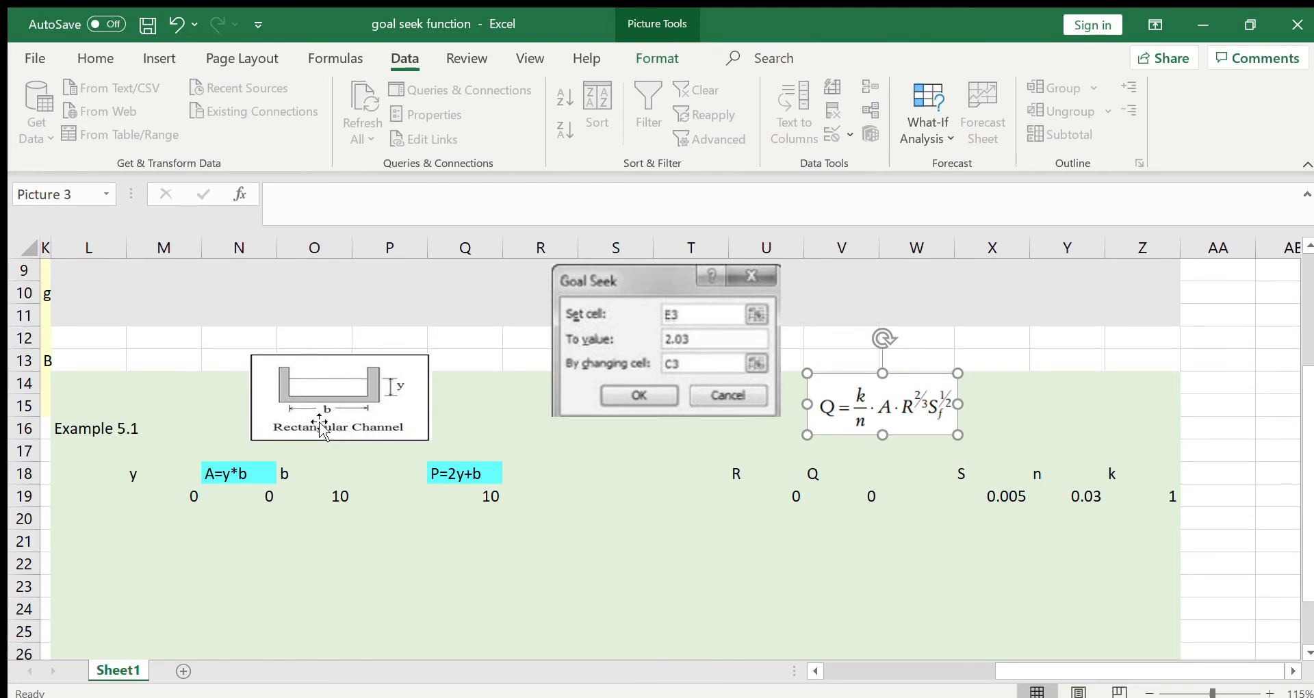
pyautogui.click(247, 474)
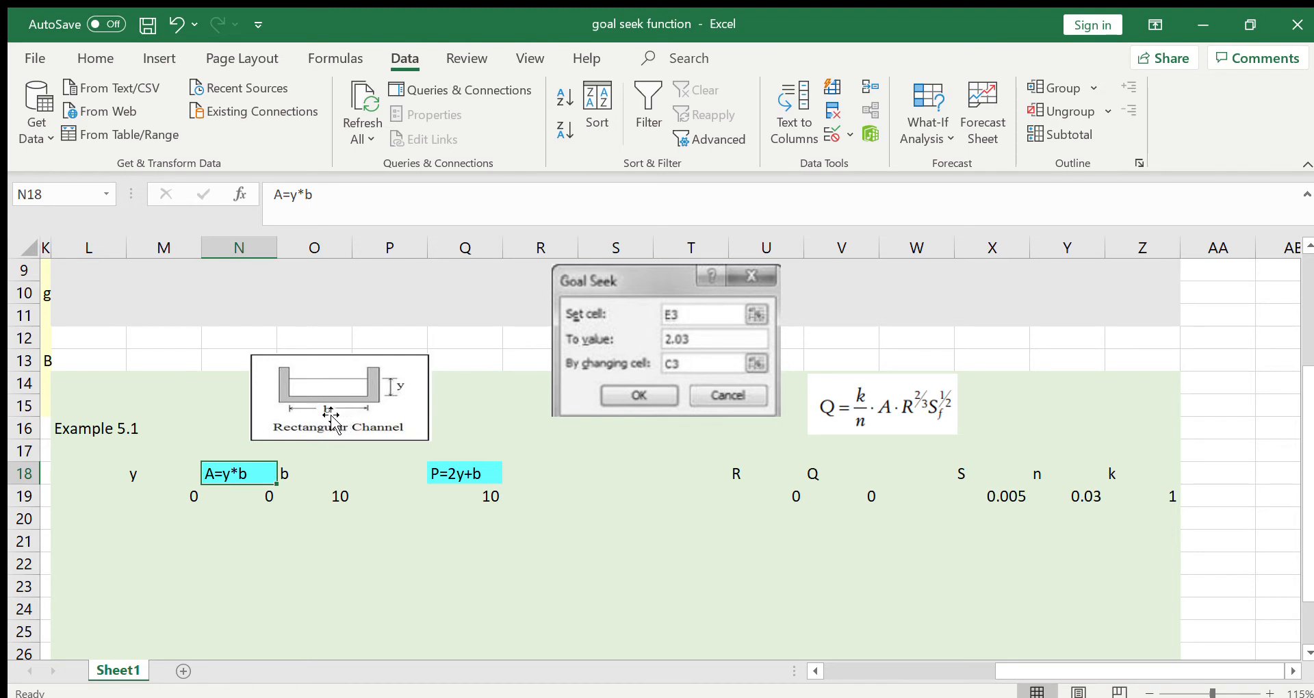
pyautogui.click(333, 496)
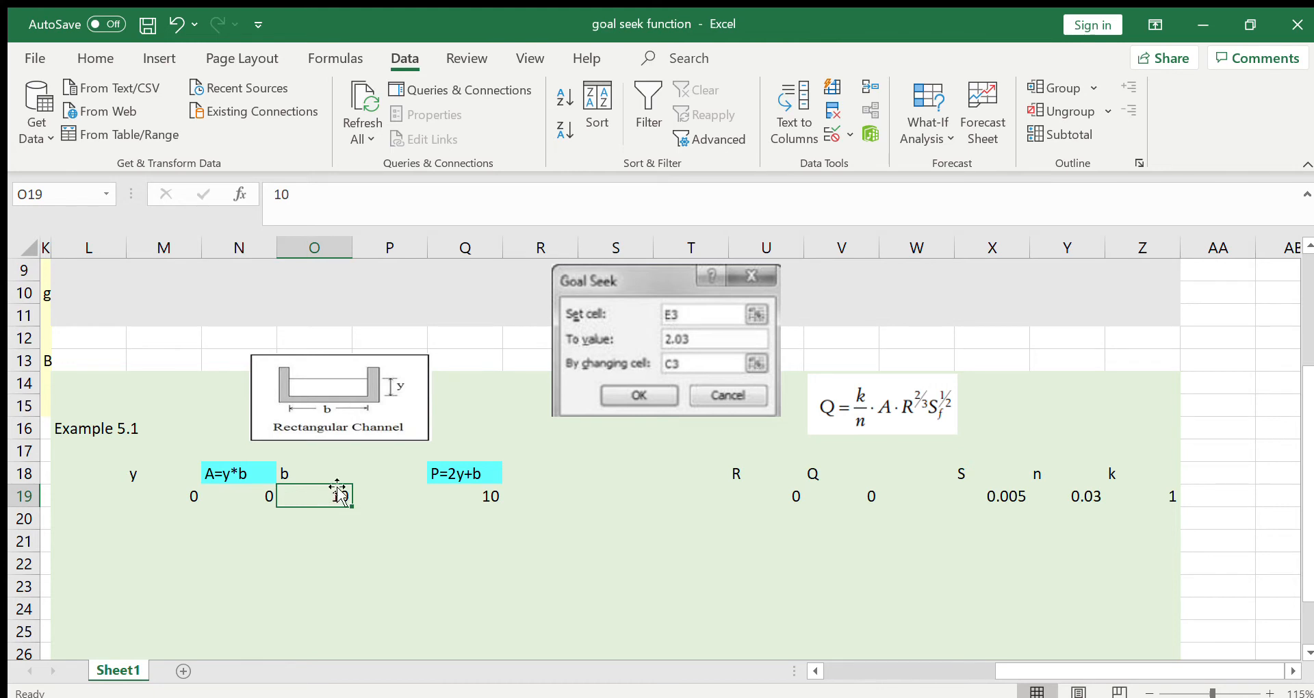
pyautogui.click(235, 496)
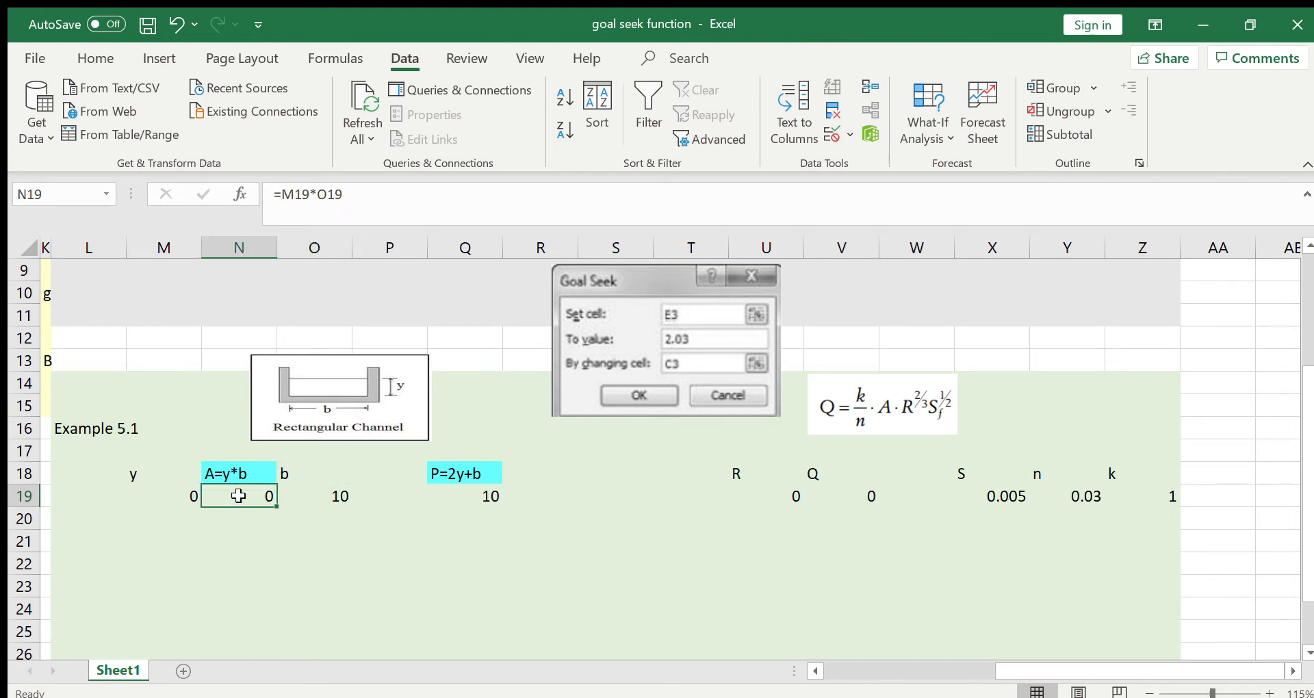
pyautogui.doubleClick(239, 495)
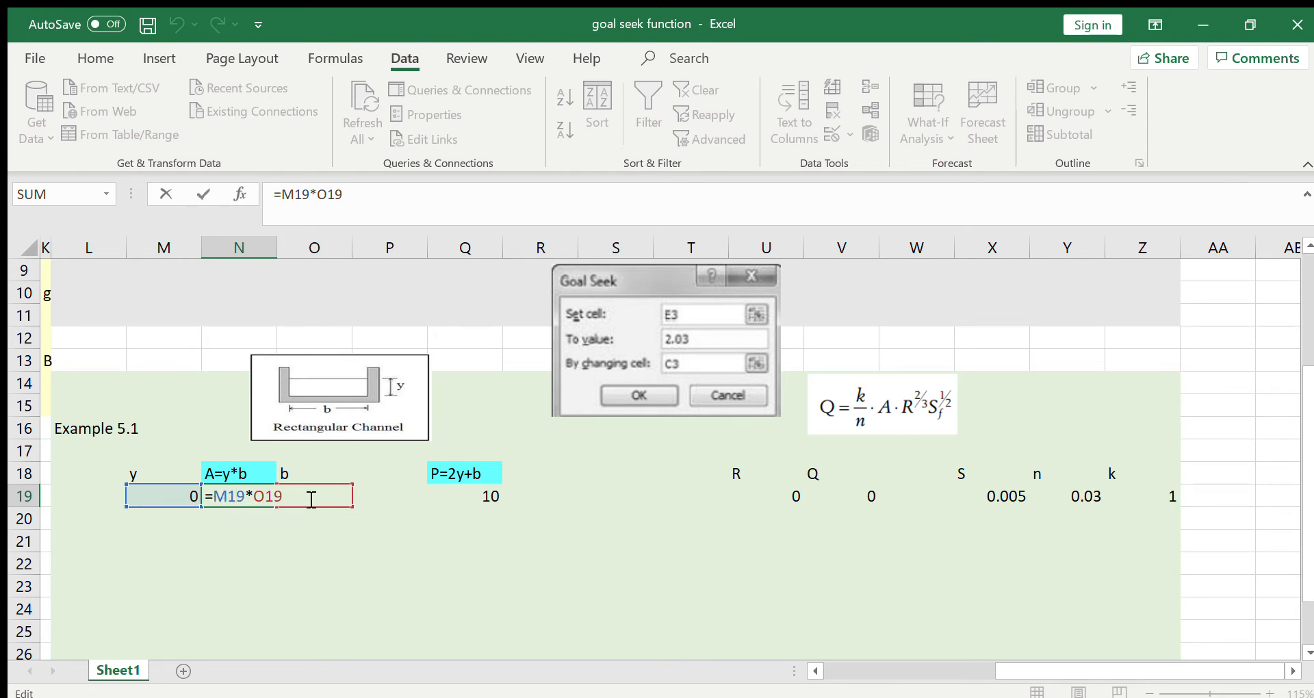
pyautogui.press('Return')
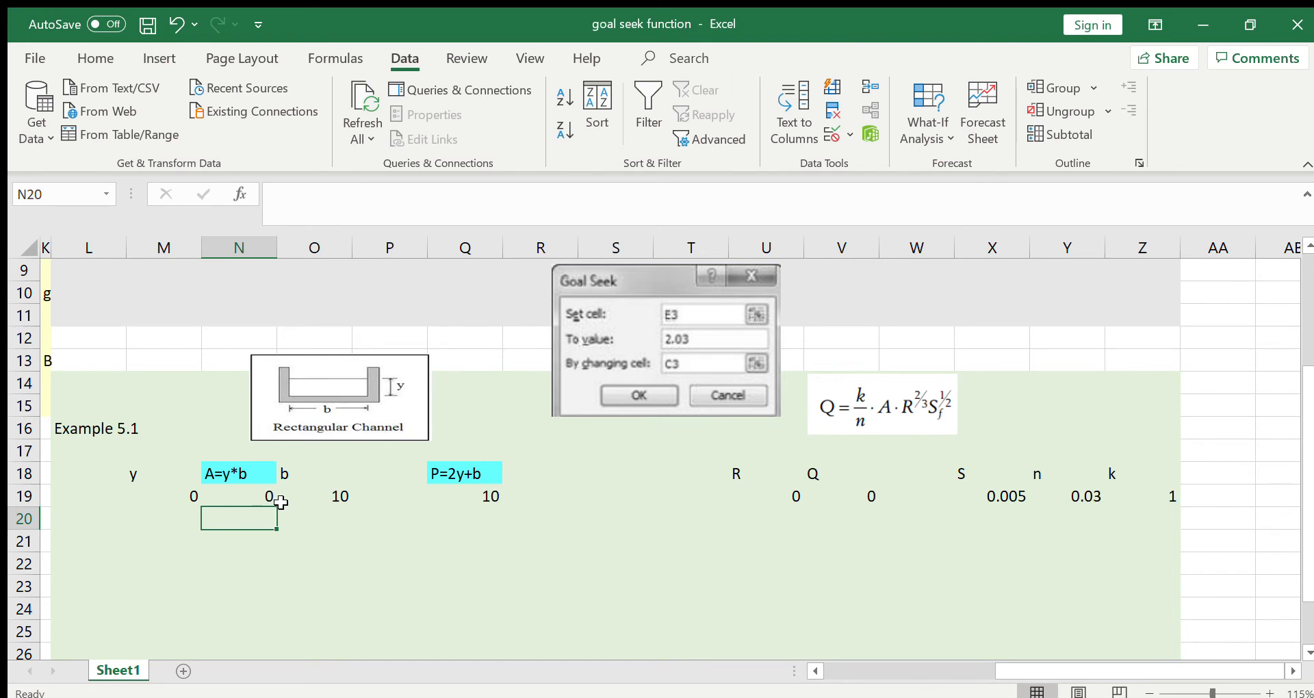
pyautogui.click(237, 496)
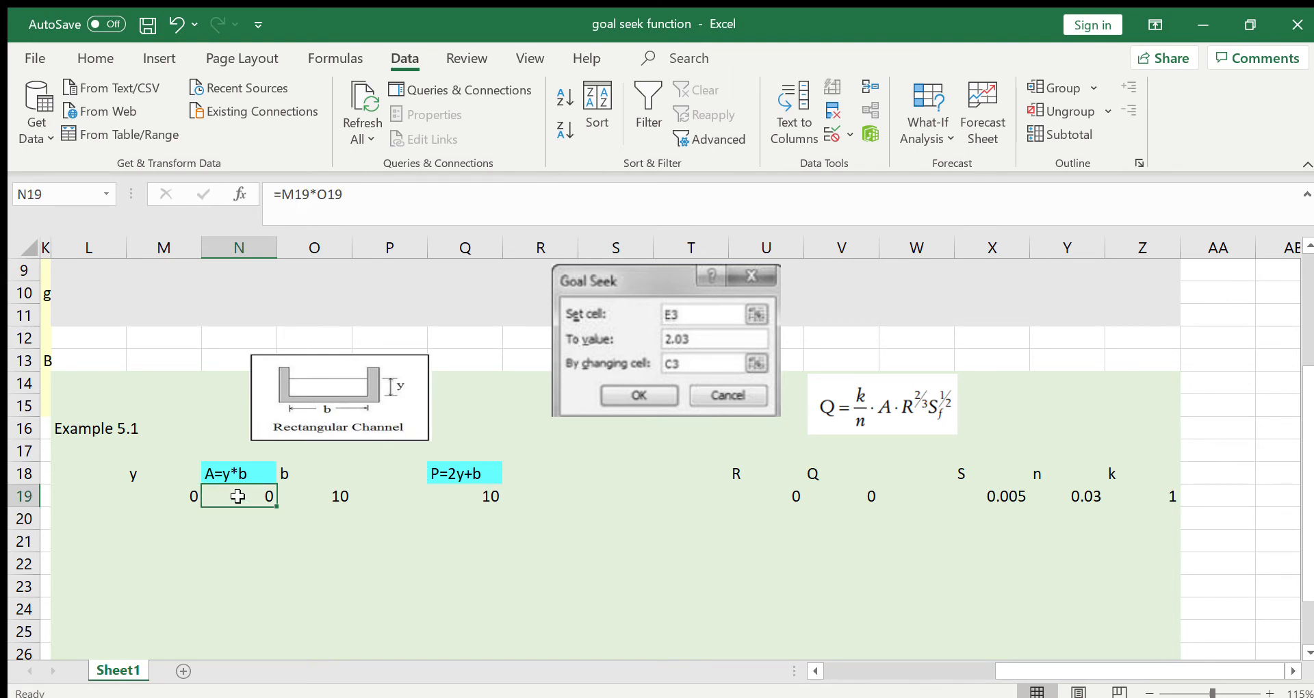
pyautogui.click(145, 499)
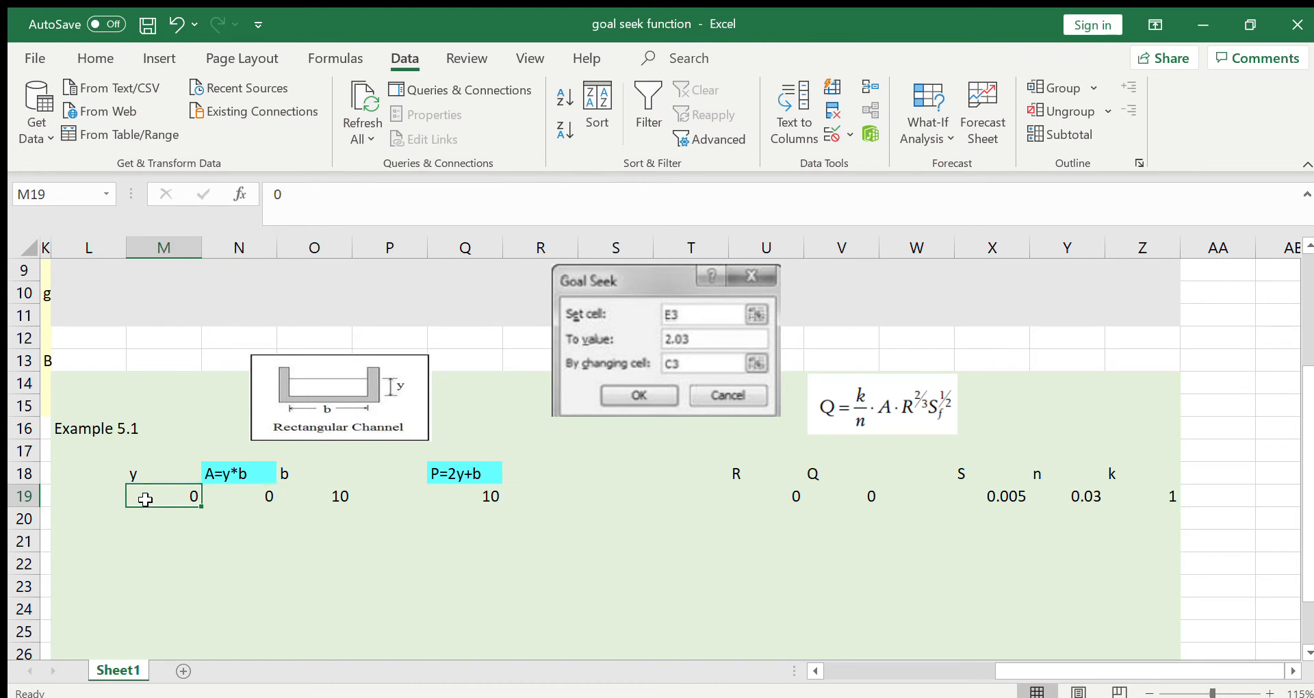
pyautogui.click(233, 492)
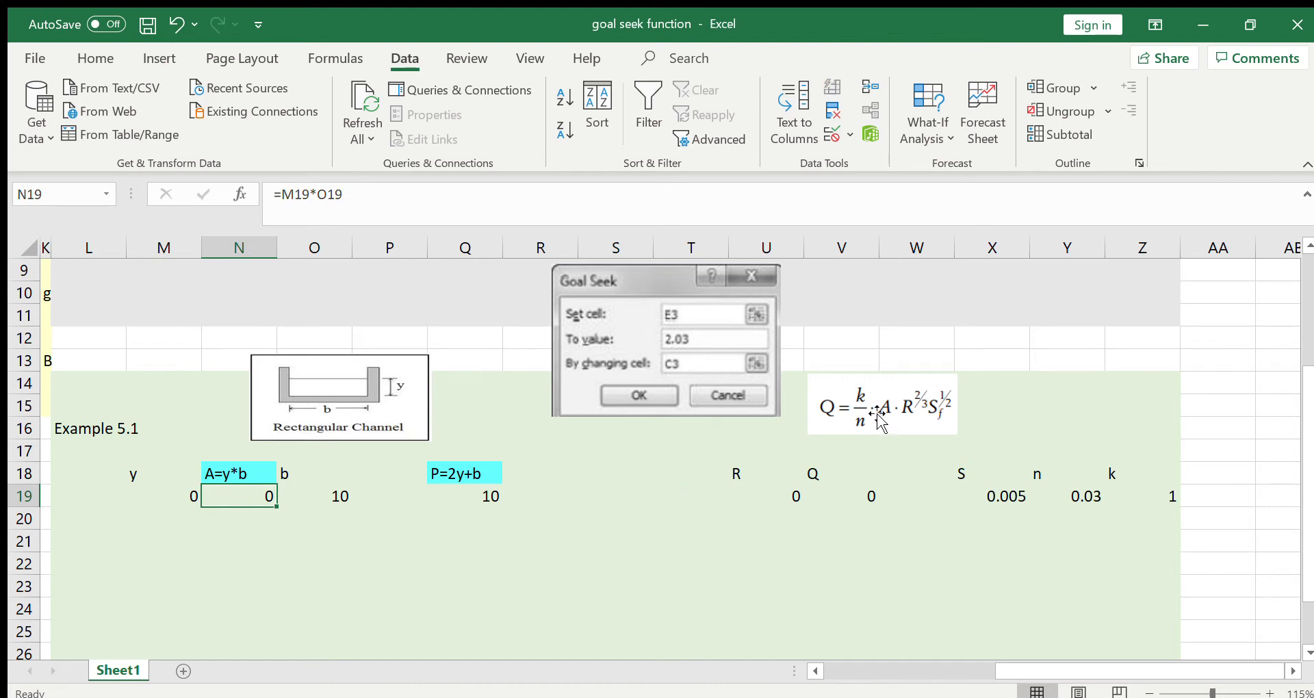
# Examine the hydraulic radius formula in U19 along with the area and wetted perimeter cells N19 and Q19 it uses.
pyautogui.click(902, 431)
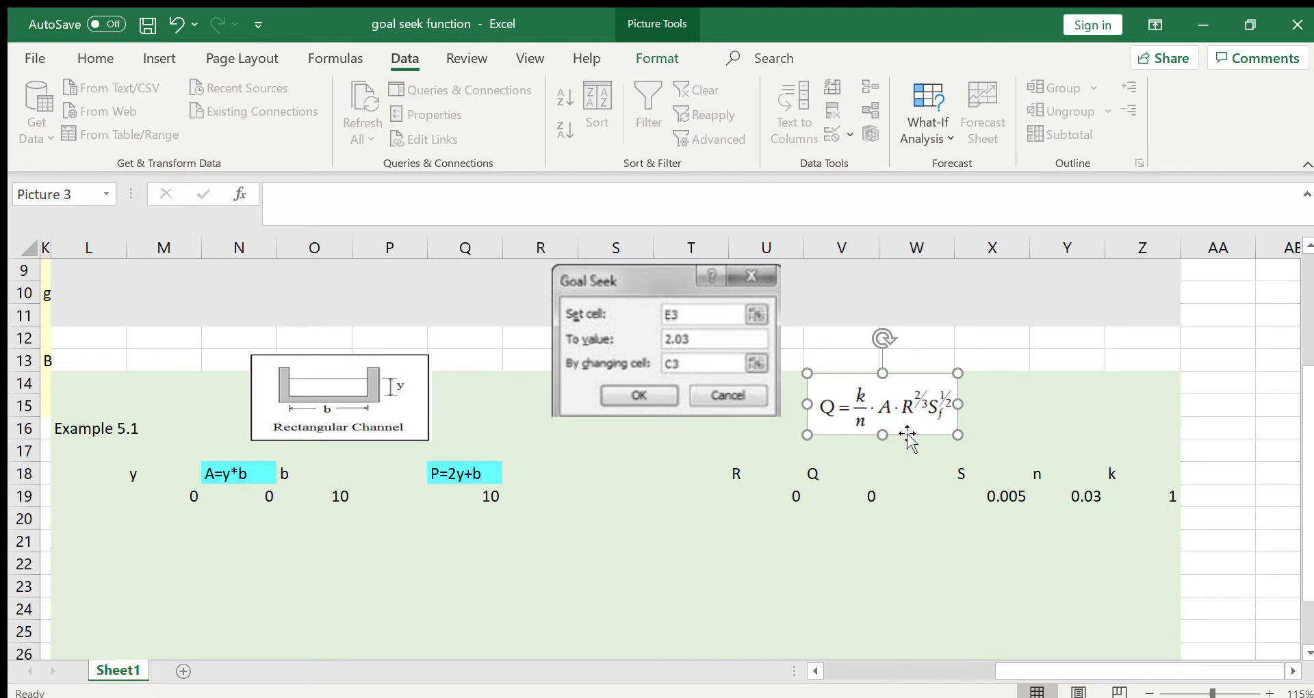
pyautogui.click(232, 501)
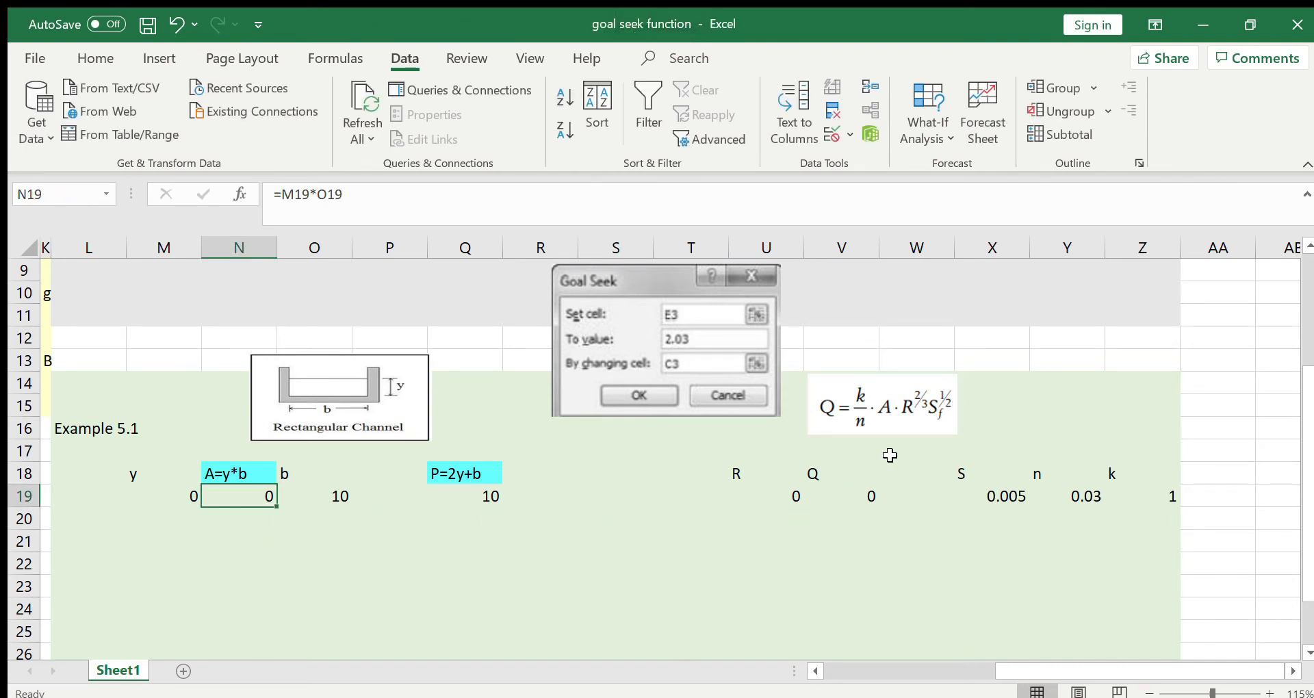
pyautogui.click(770, 499)
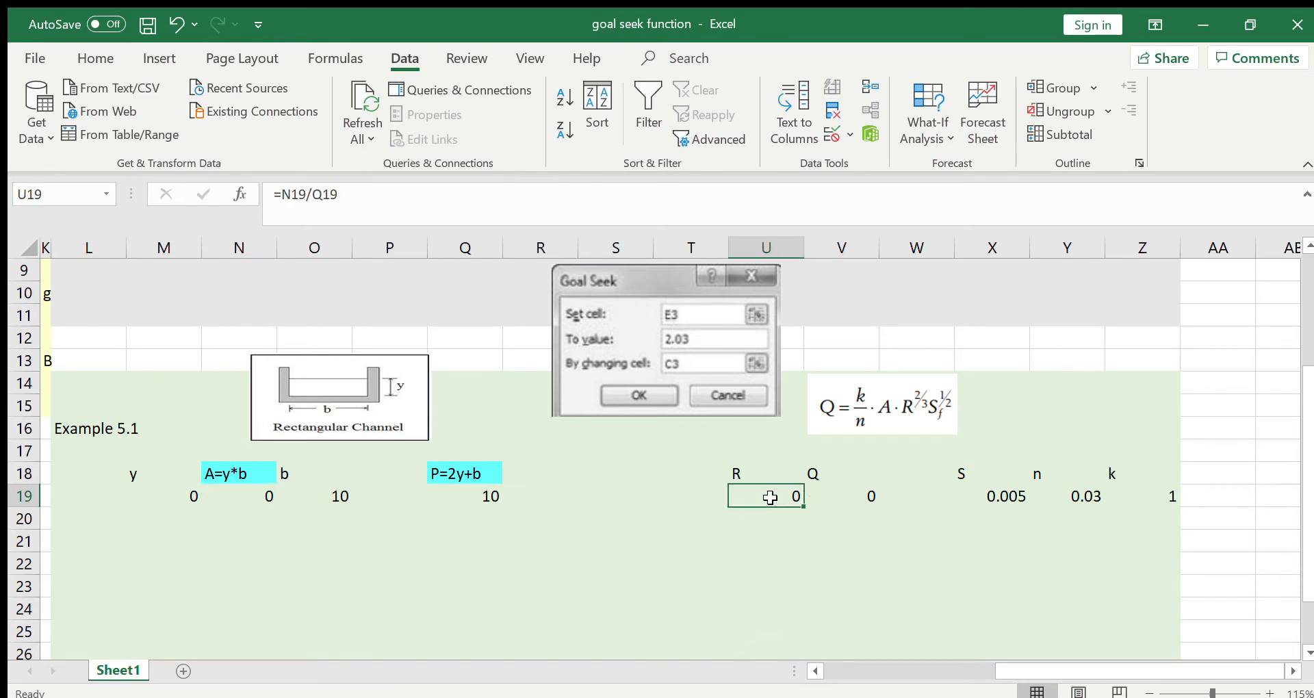
pyautogui.click(453, 498)
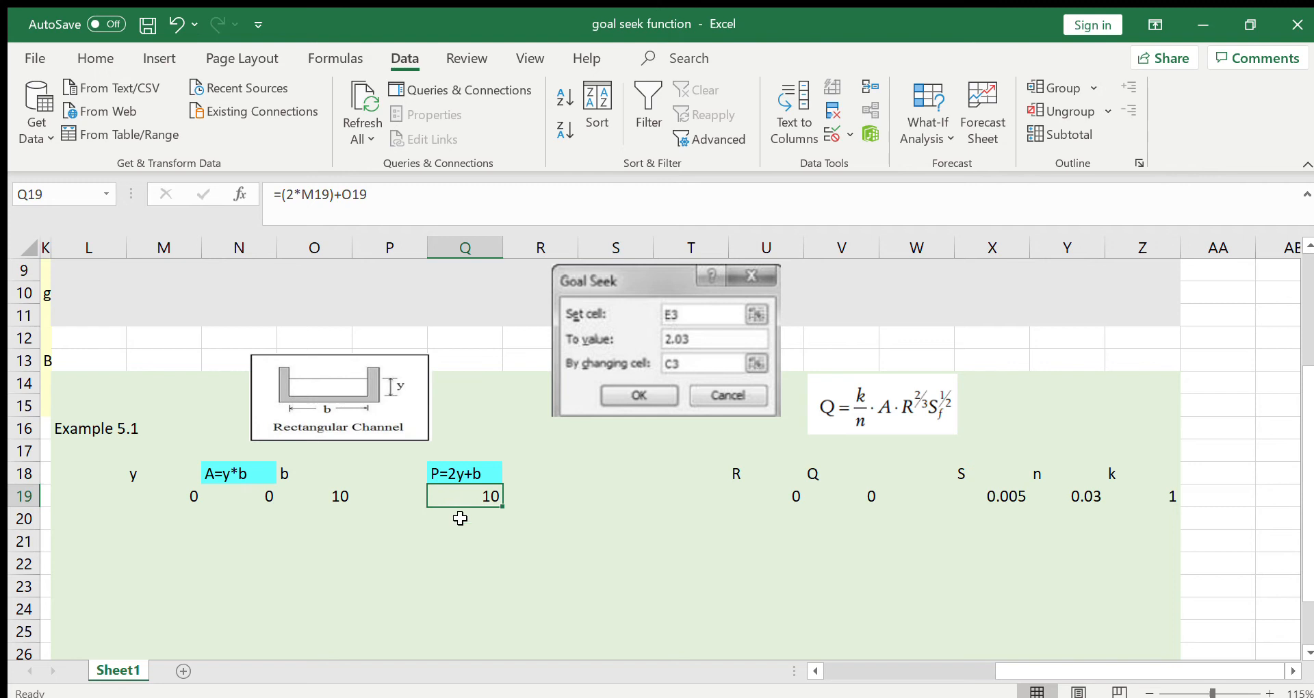
pyautogui.click(775, 500)
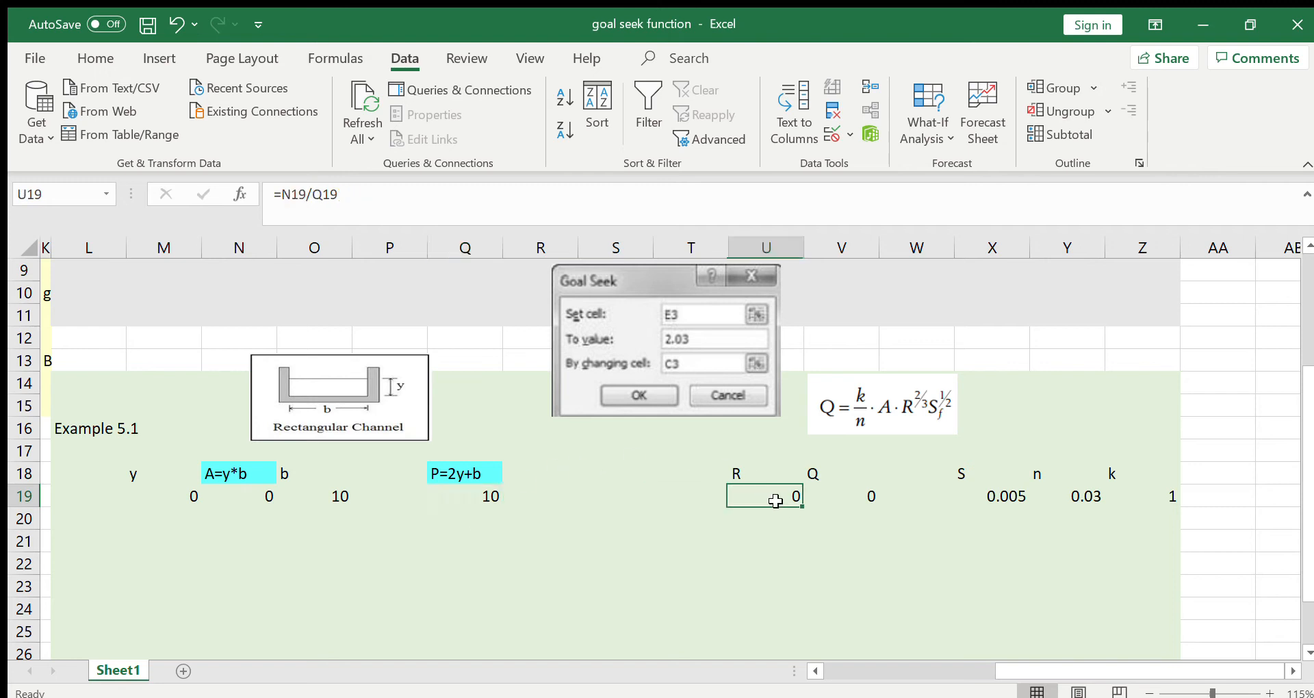
pyautogui.doubleClick(770, 493)
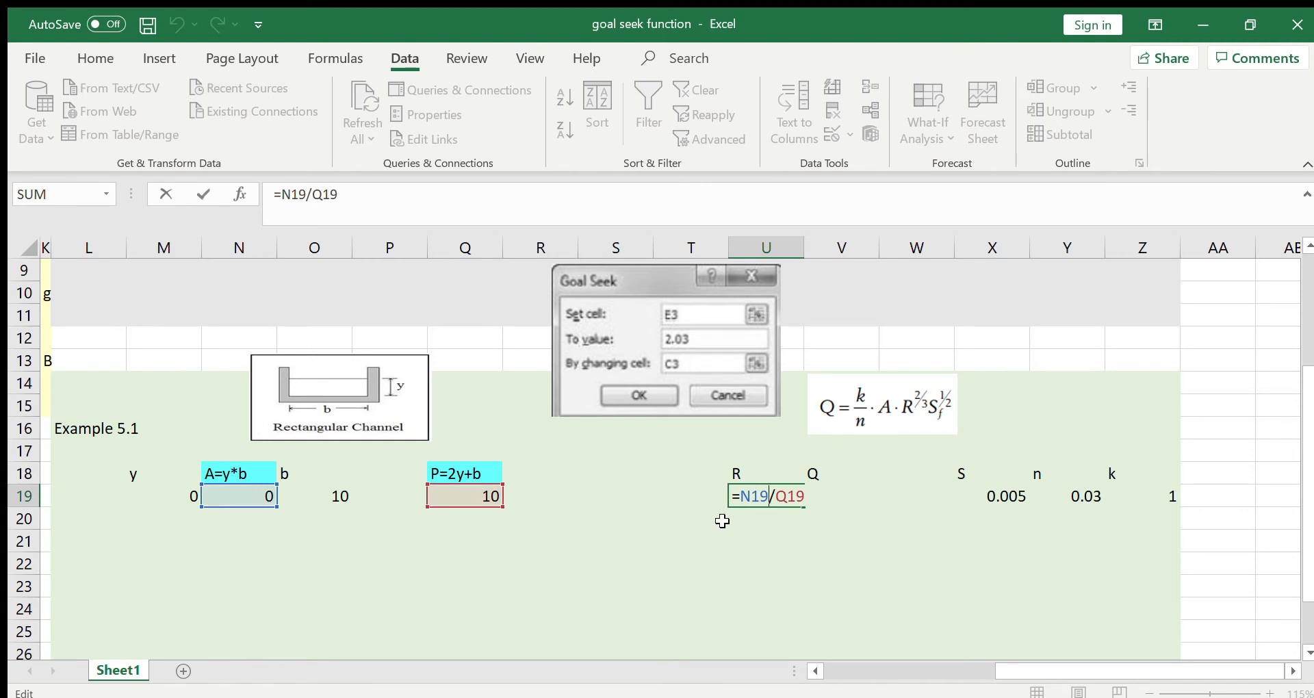
pyautogui.press('Return')
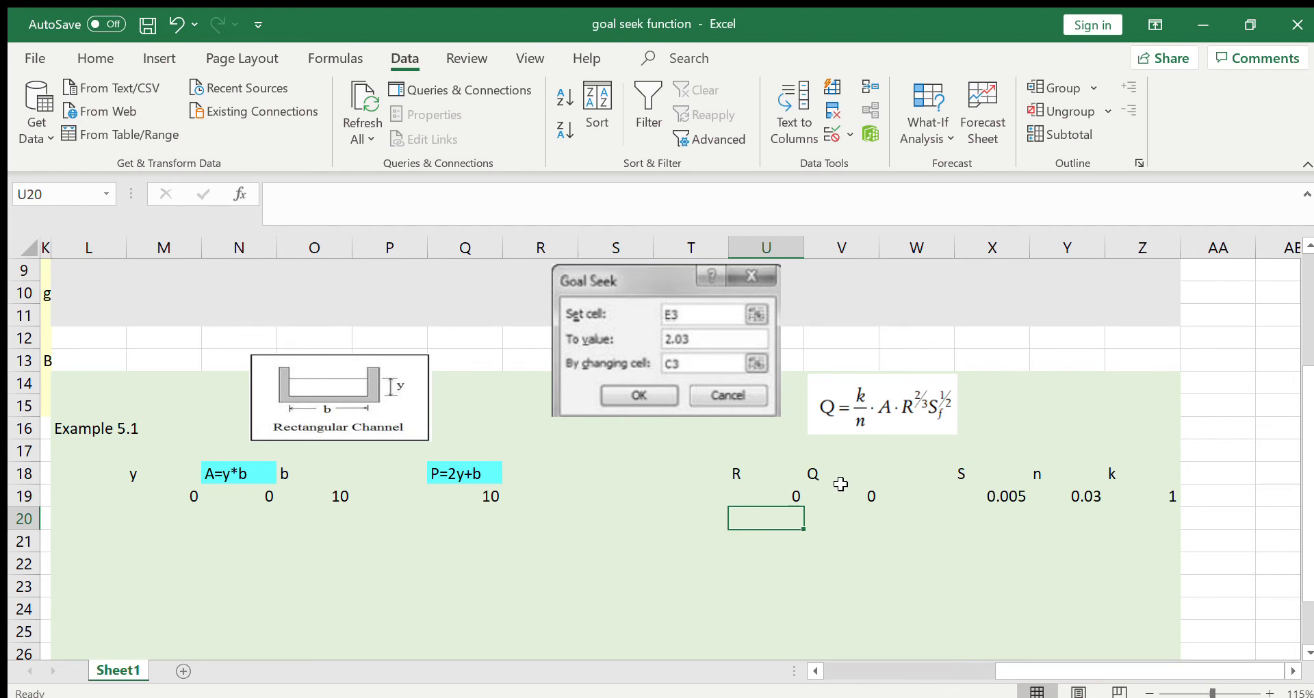
# Examine the flow formula for Q in V19 against the equation picture and the slope value in X19.
pyautogui.click(841, 494)
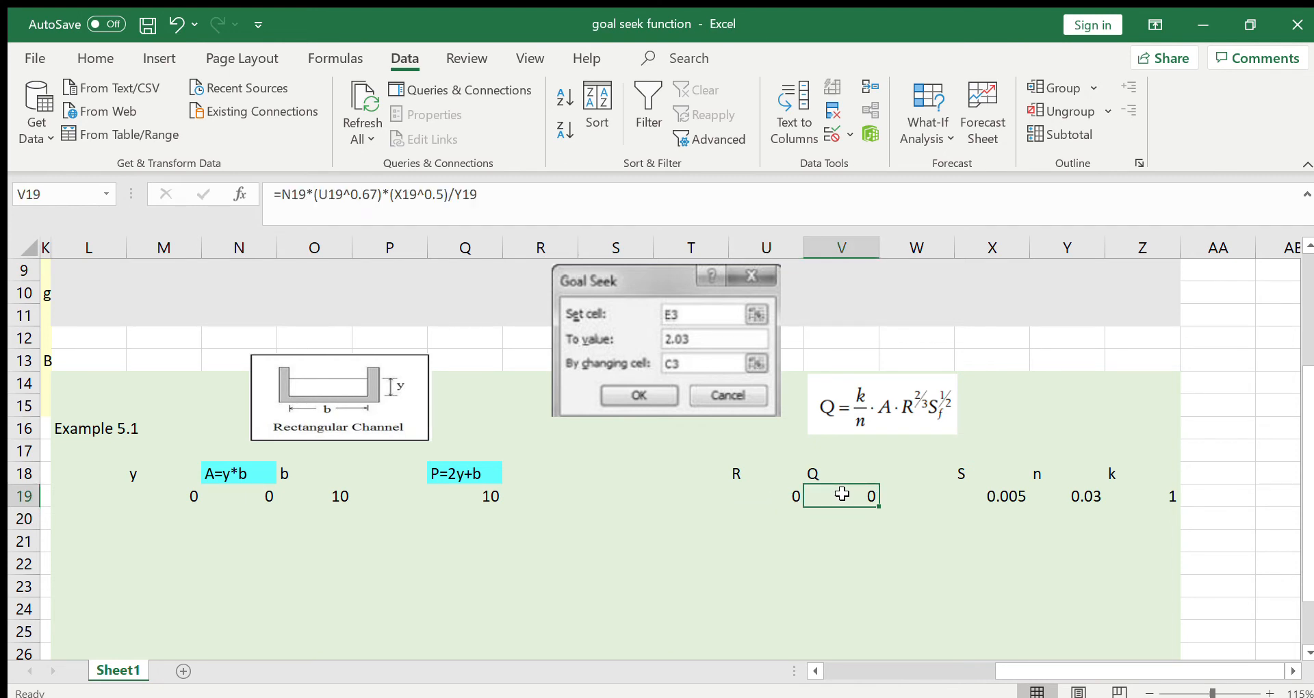
pyautogui.click(897, 431)
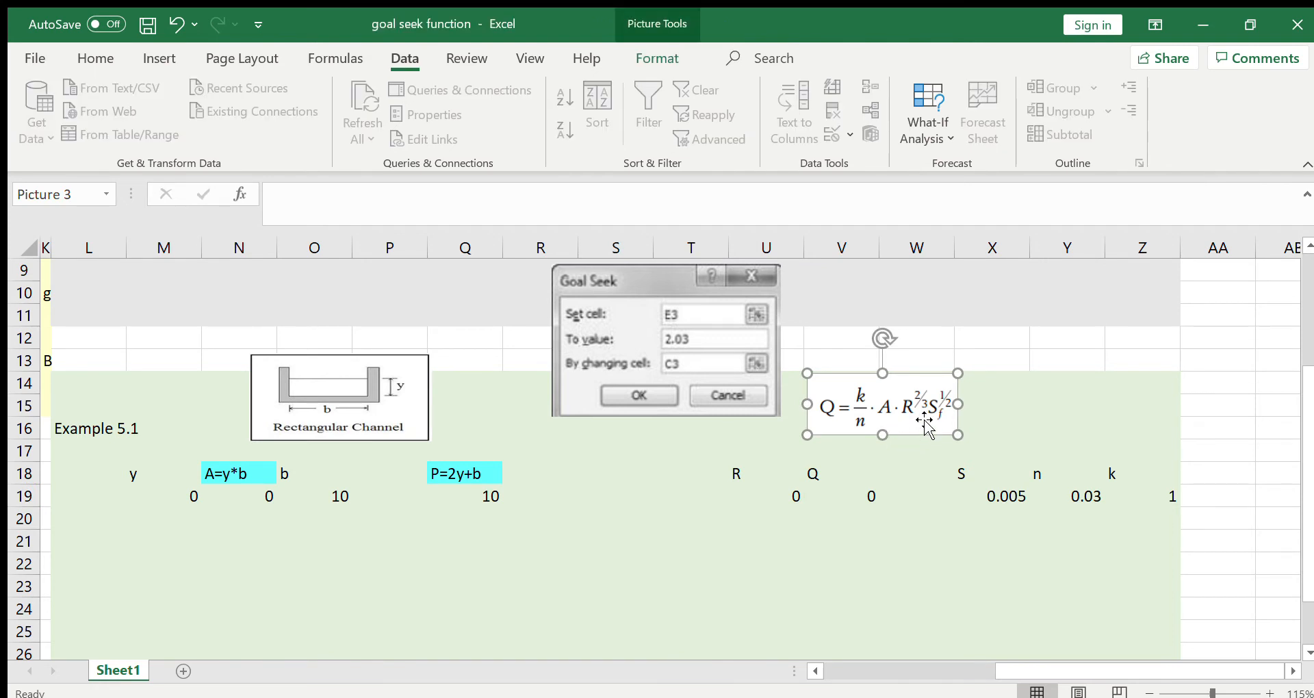
pyautogui.click(981, 496)
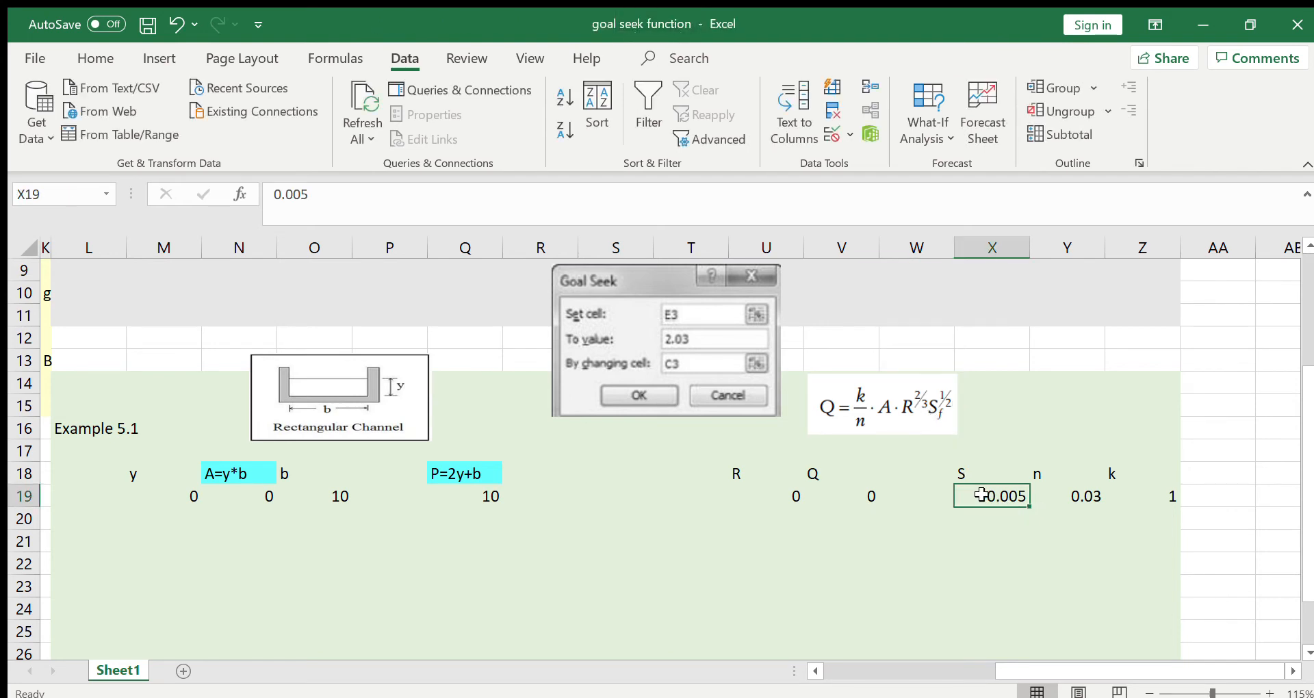
pyautogui.click(859, 497)
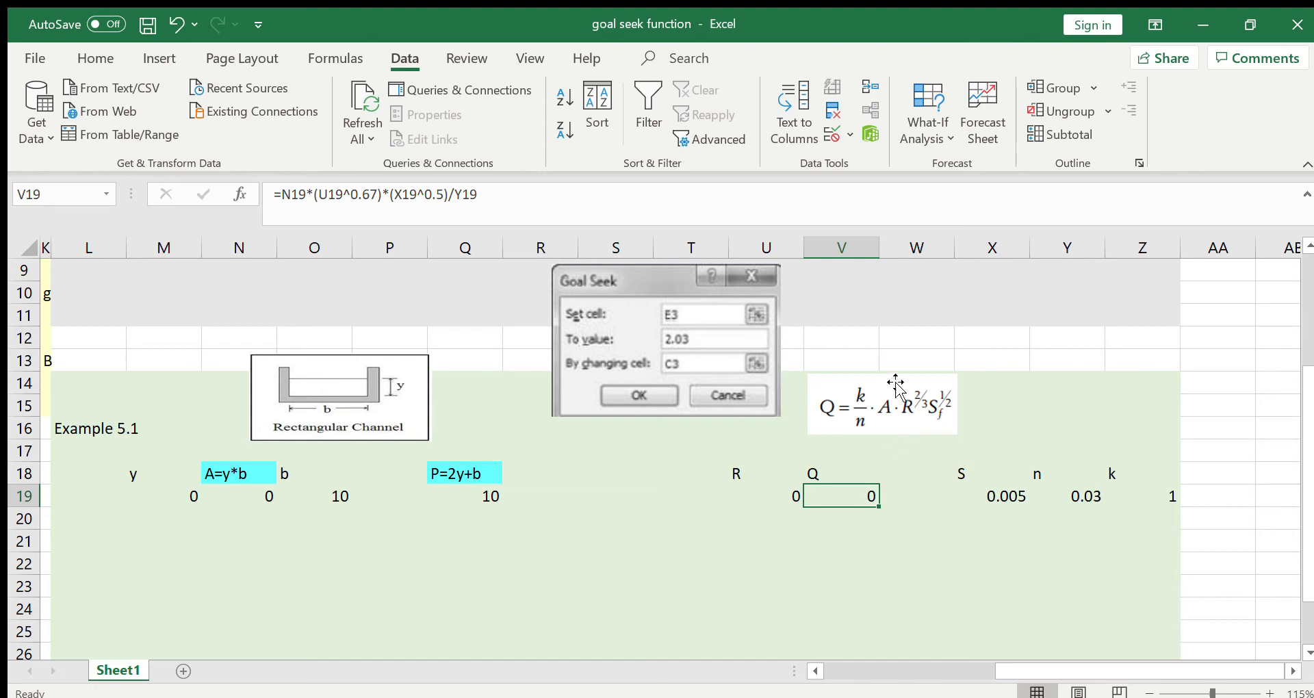
pyautogui.doubleClick(831, 496)
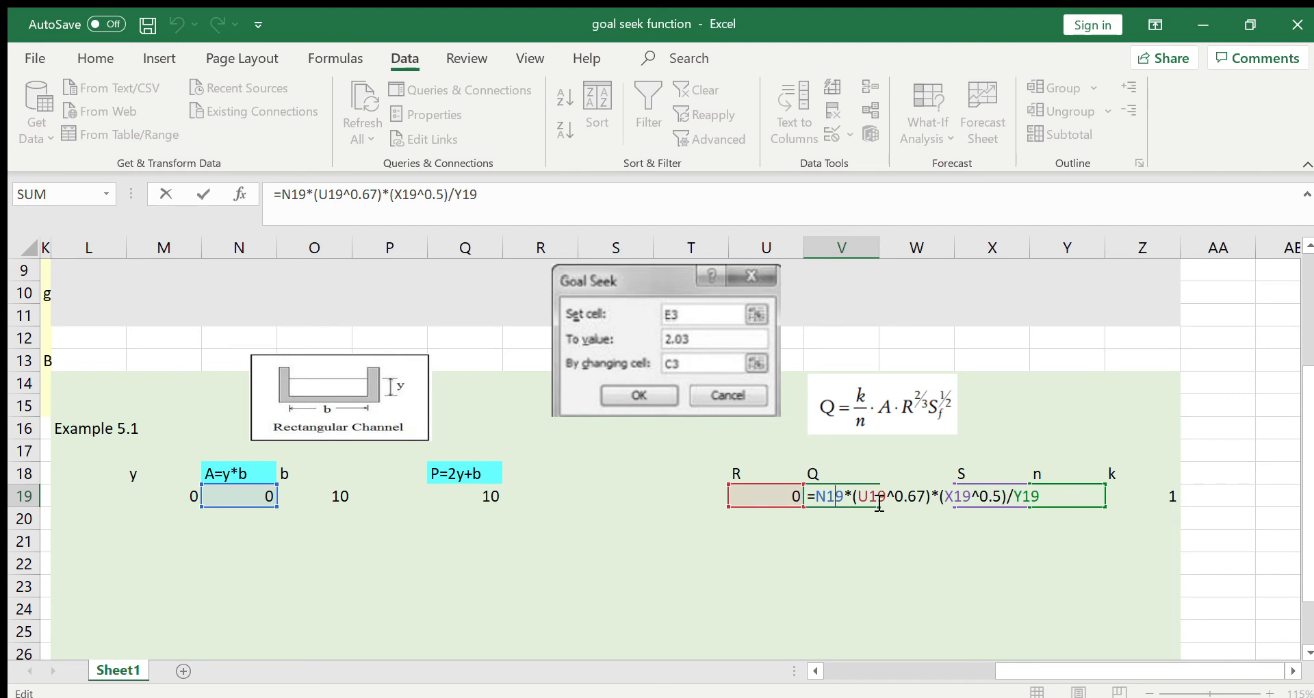
pyautogui.press('Return')
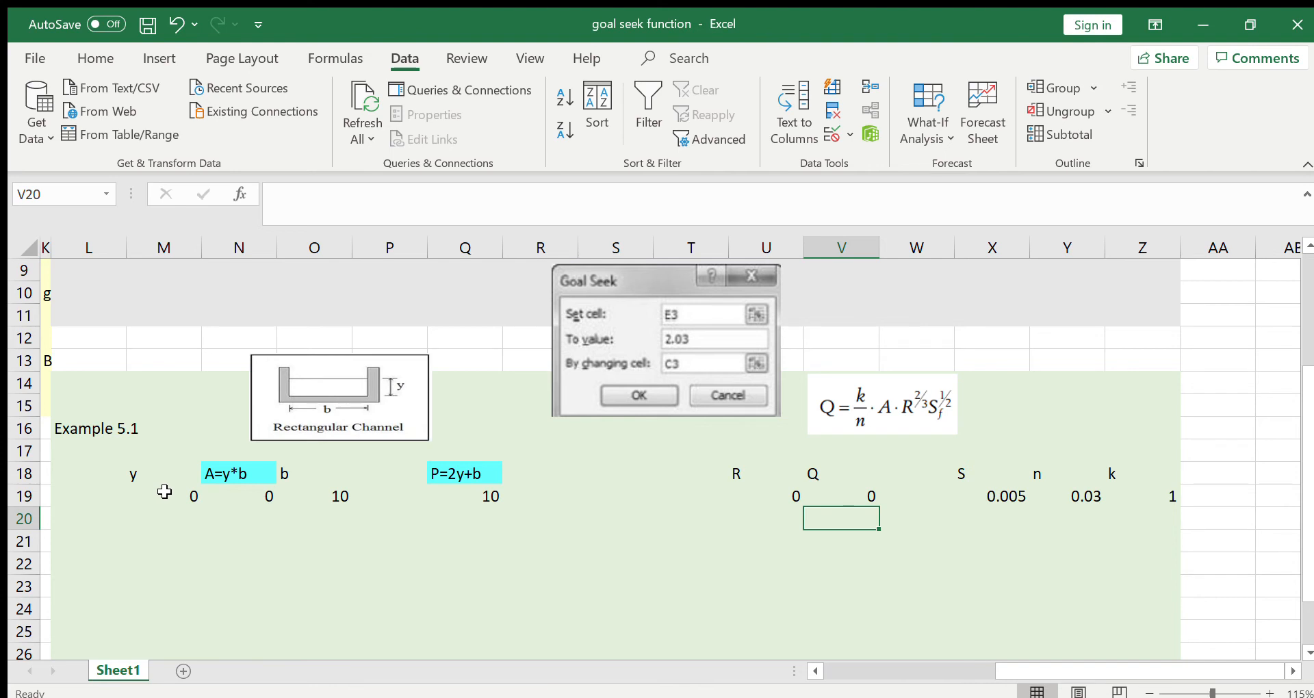
pyautogui.click(831, 498)
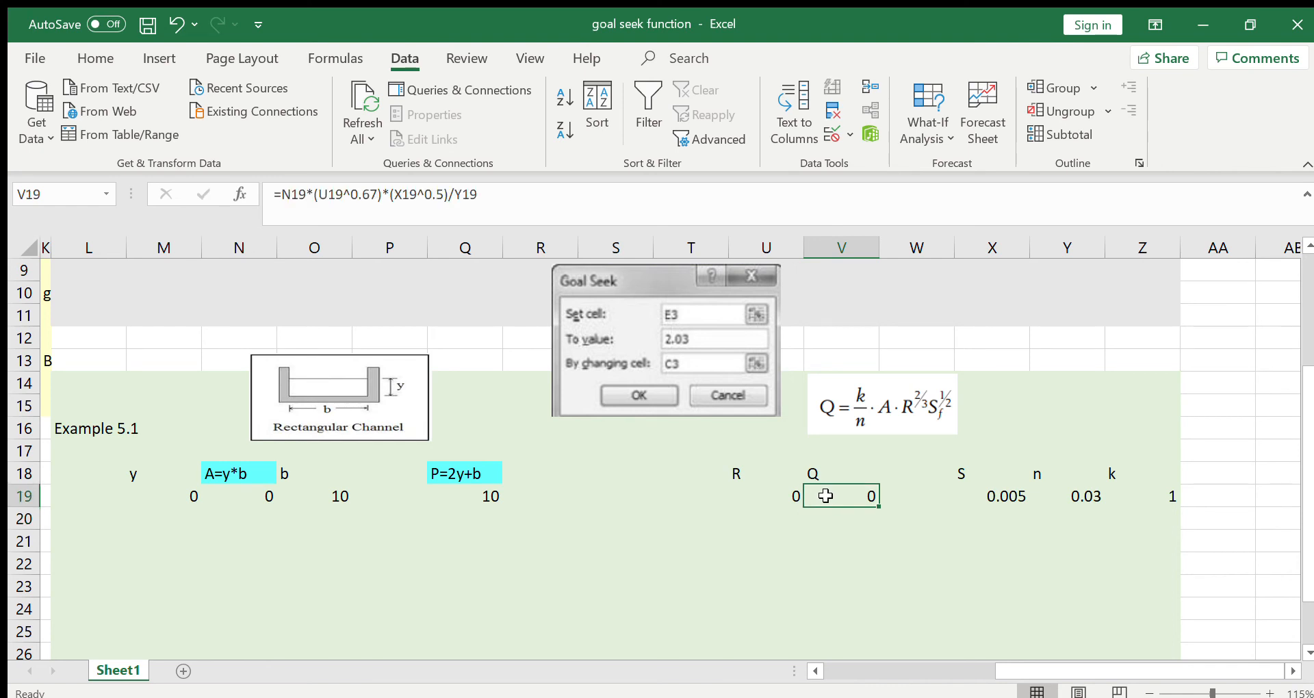
# Try a water depth y of 1 in M19.
pyautogui.click(166, 496)
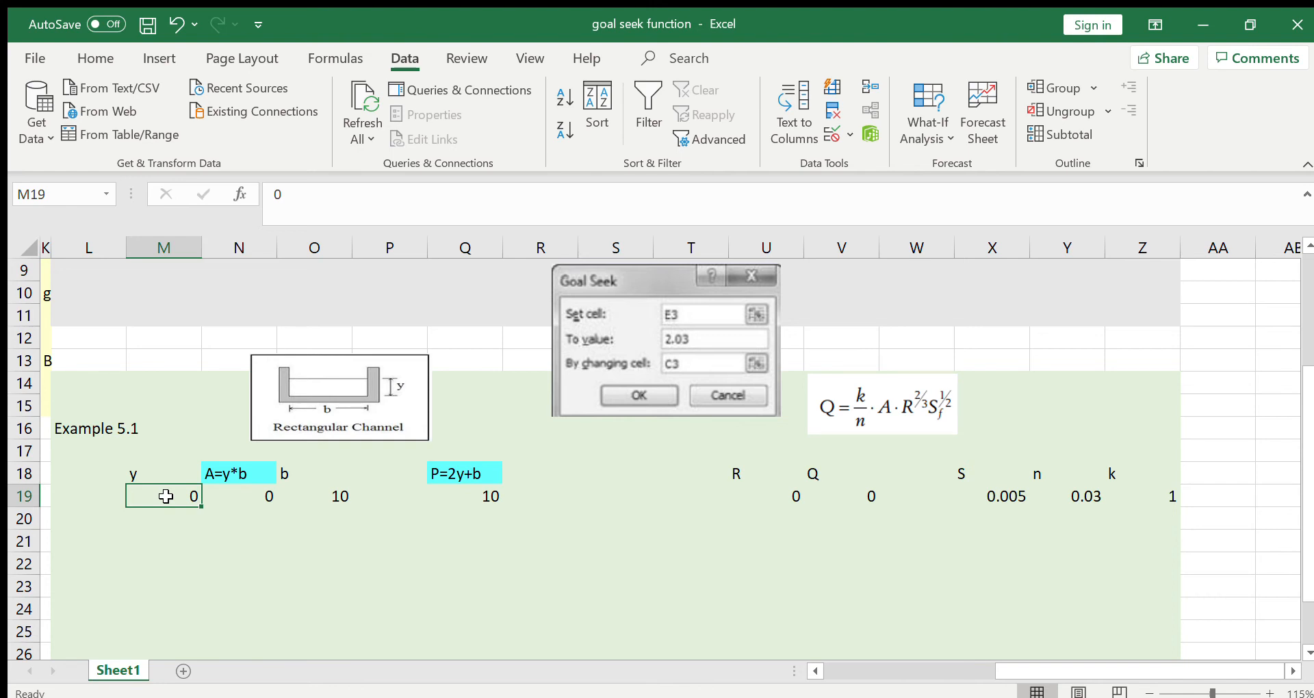
pyautogui.write('1')
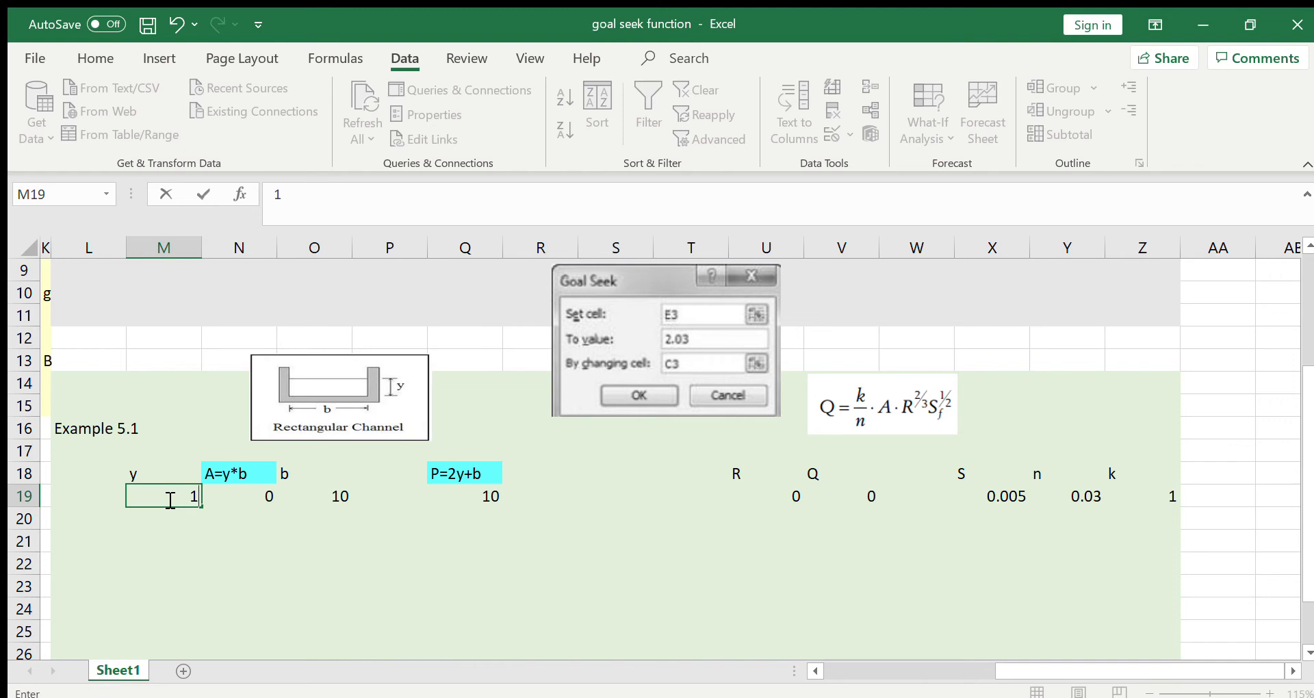
pyautogui.press('Return')
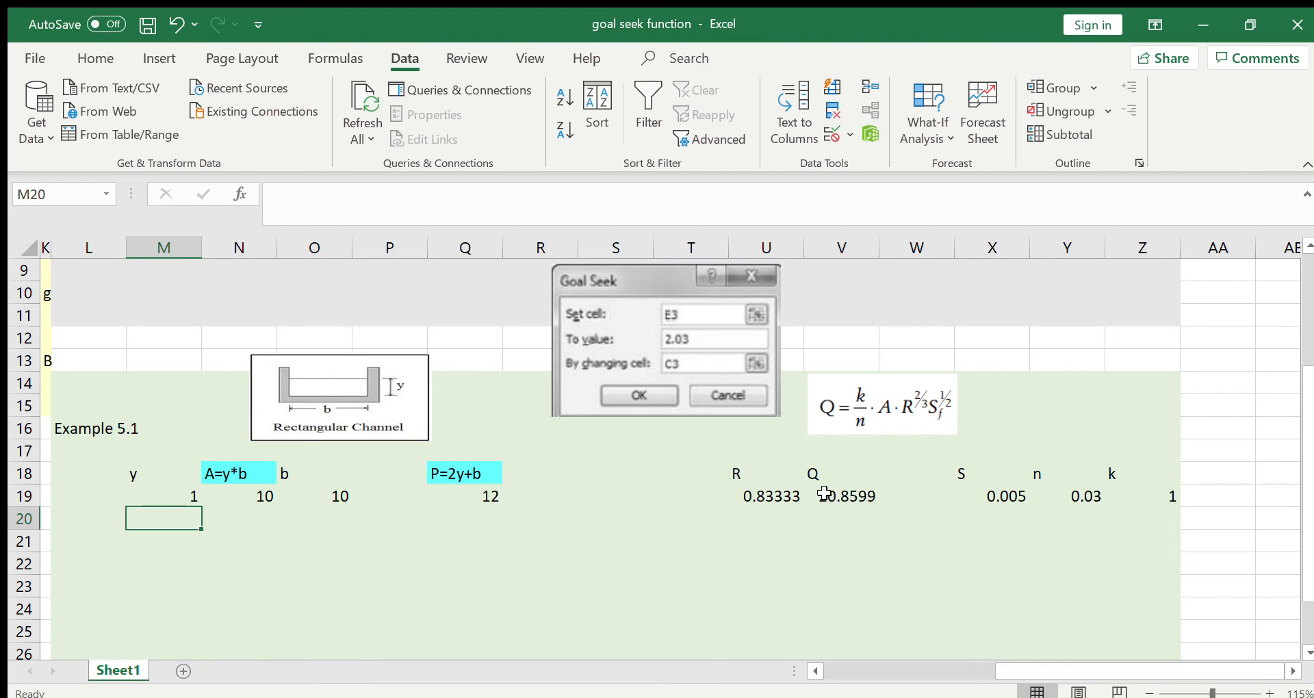
# Set the trial water depth y in M19 to 2.
pyautogui.click(170, 497)
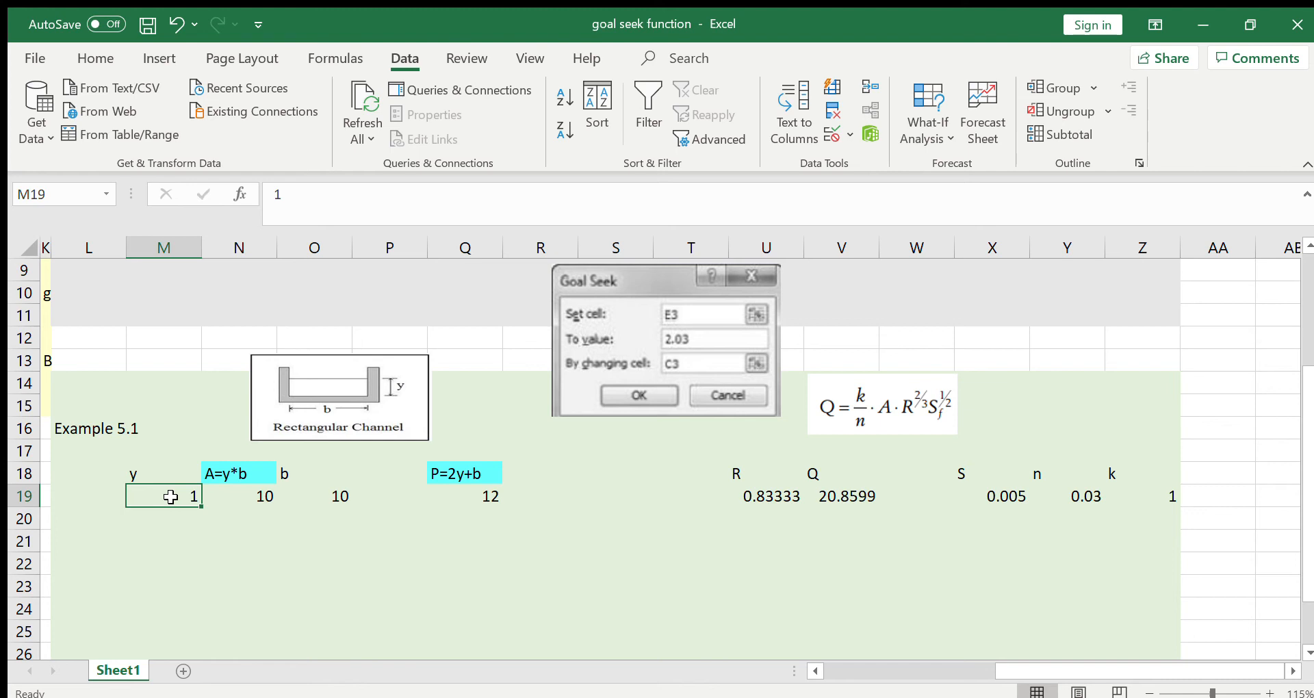
pyautogui.write('2')
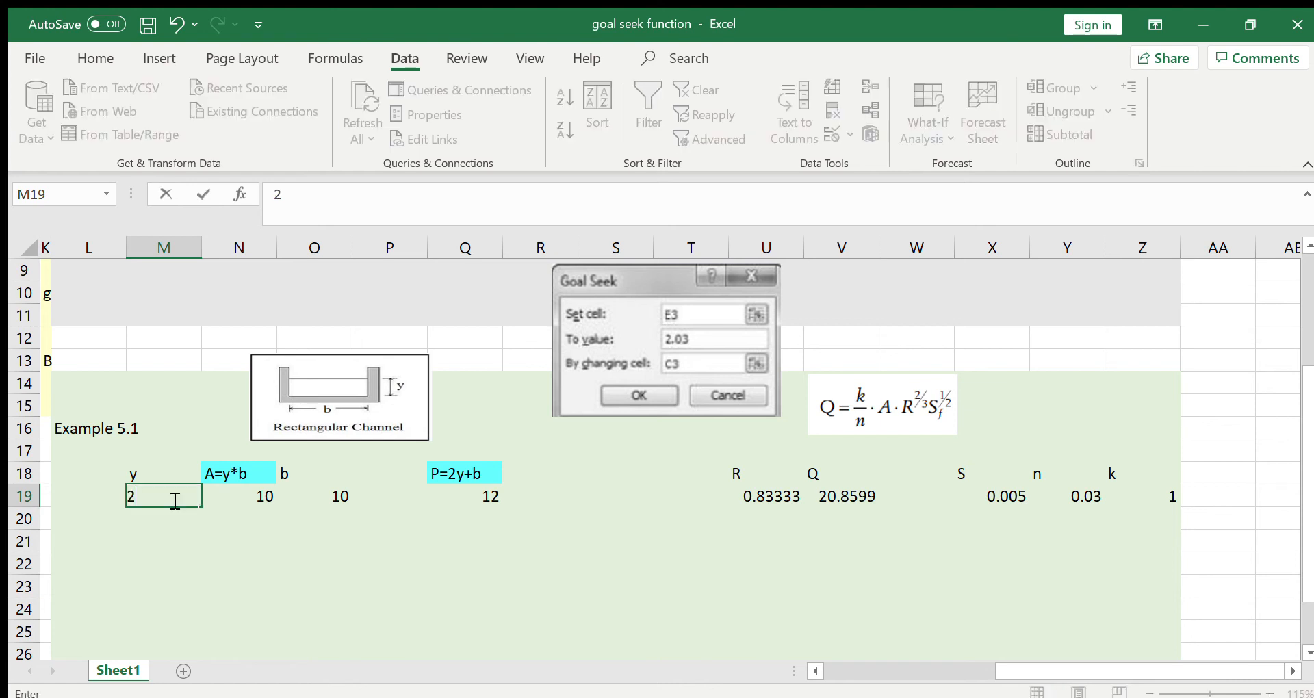
pyautogui.press('Return')
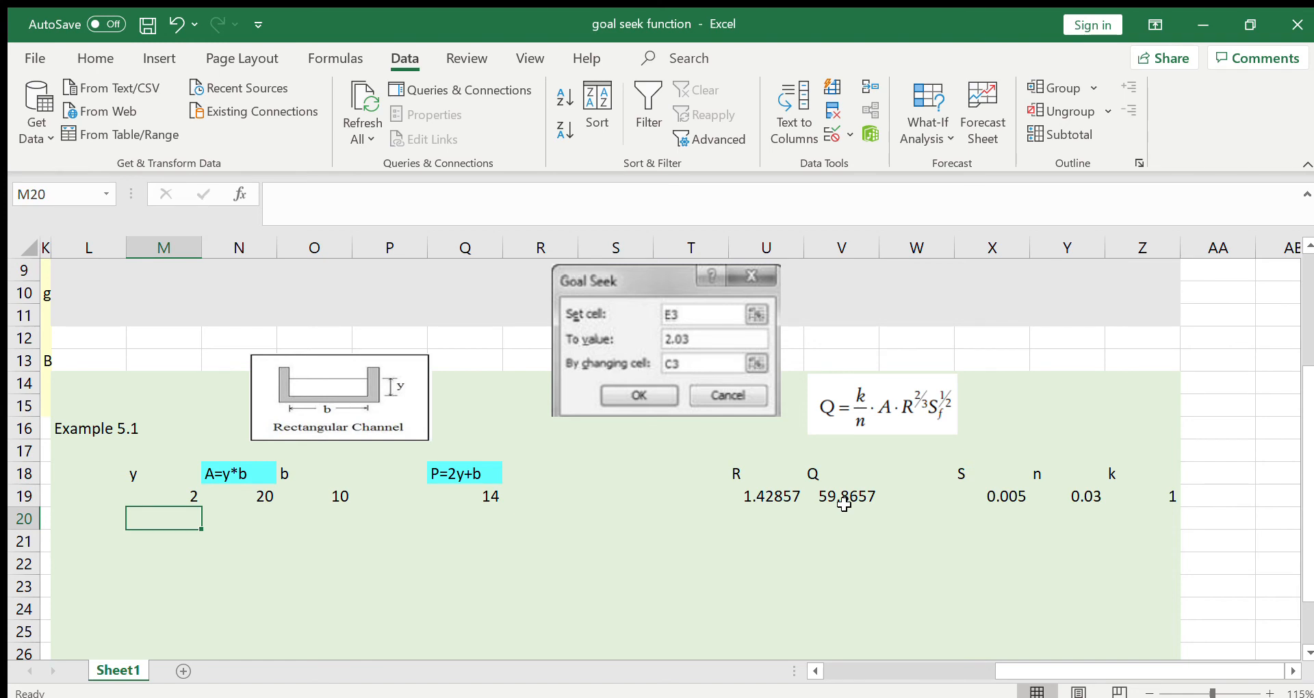
# Compare the flow formula cell V19 and the depth cell M19 with the entries in the Goal Seek example picture.
pyautogui.click(162, 493)
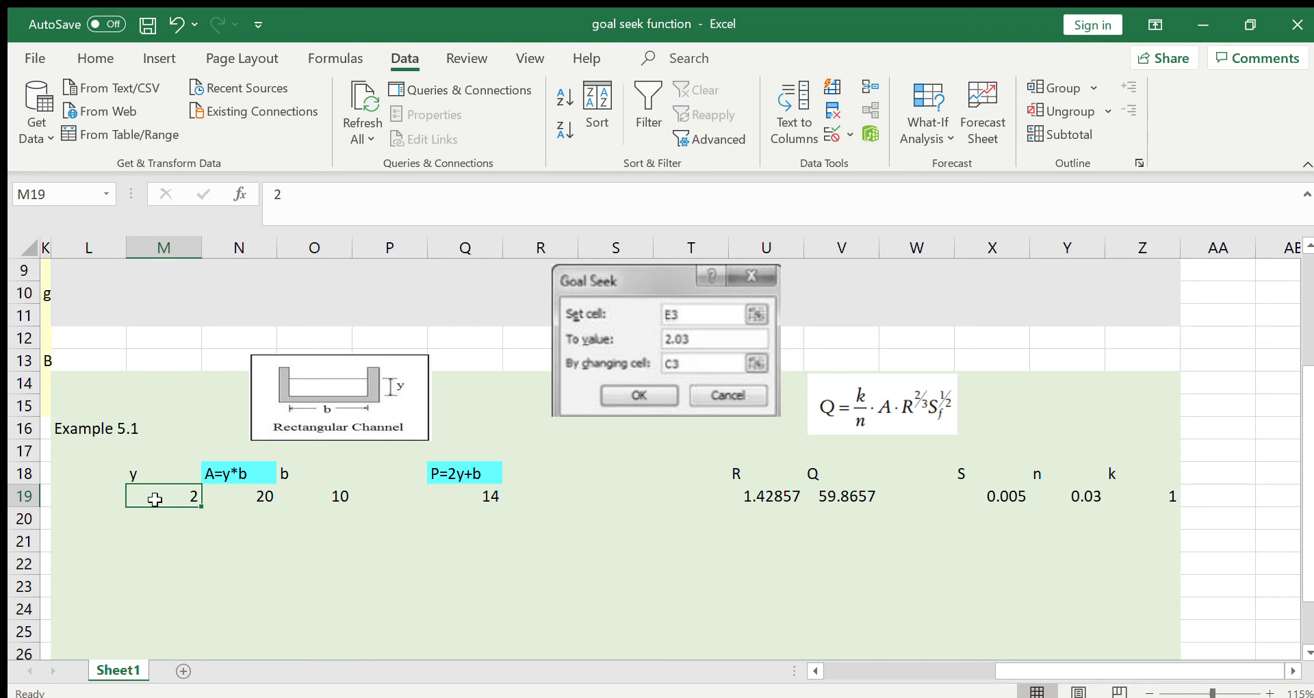
pyautogui.click(845, 498)
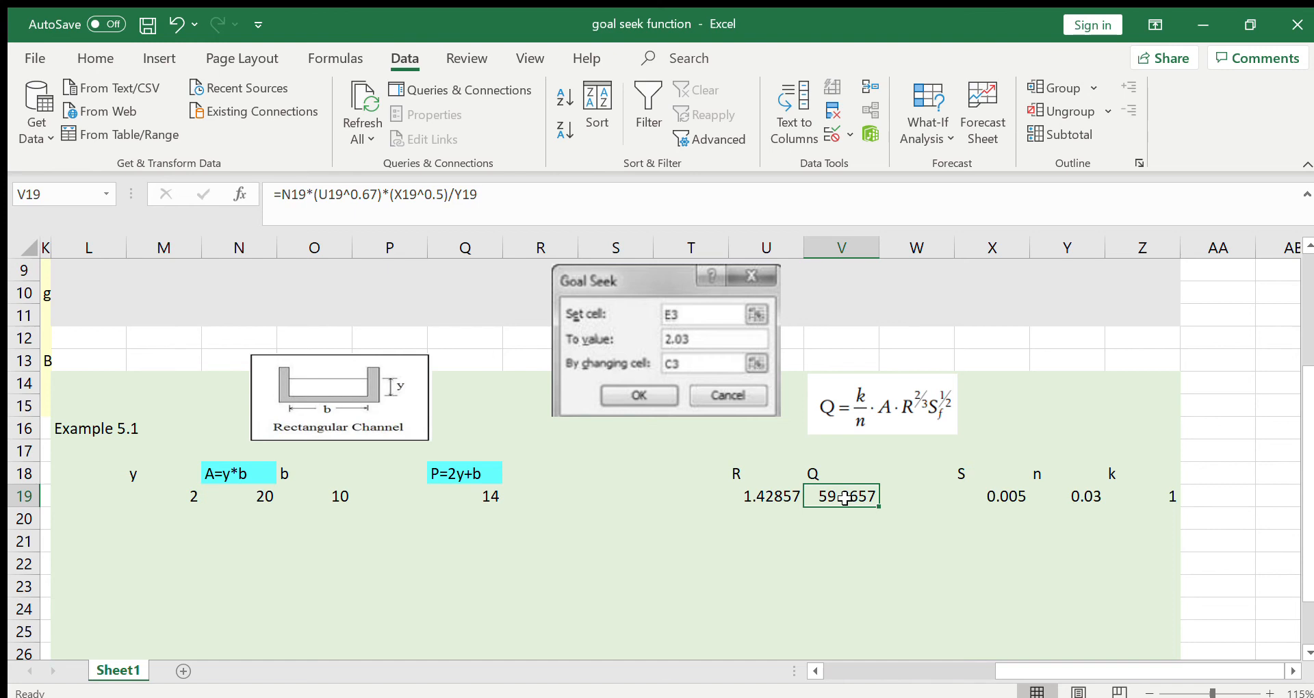
pyautogui.click(177, 499)
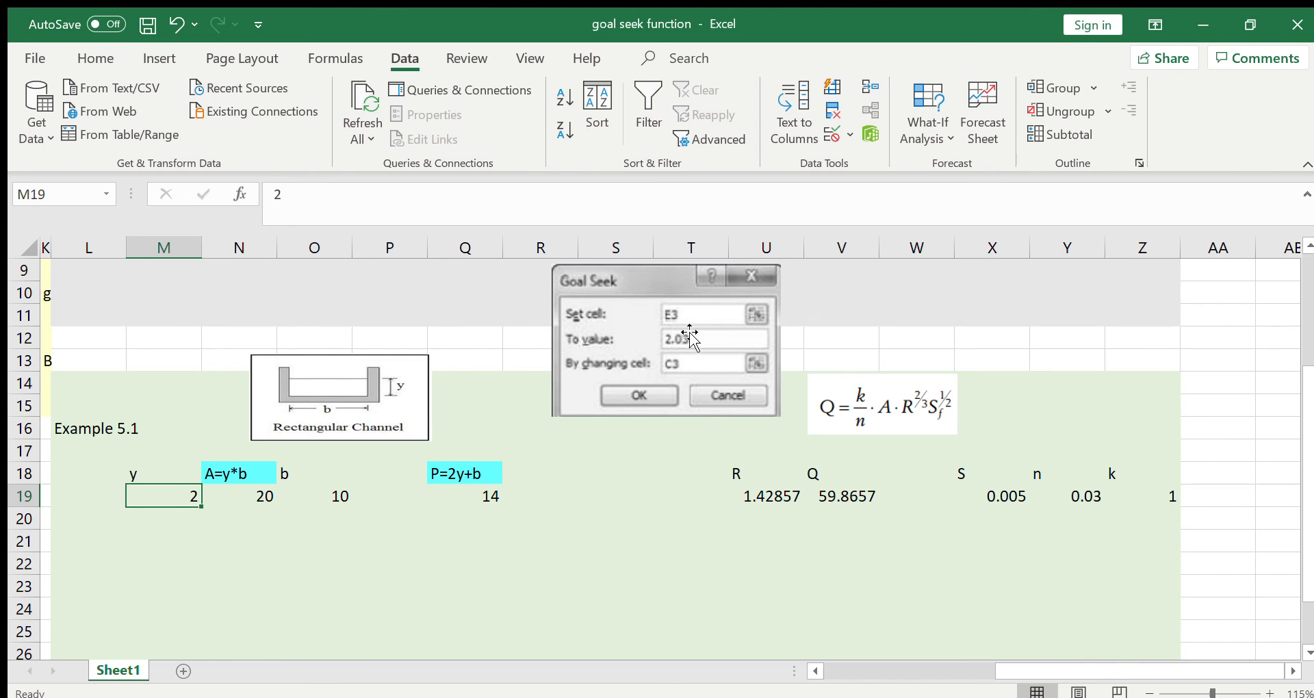
pyautogui.click(839, 493)
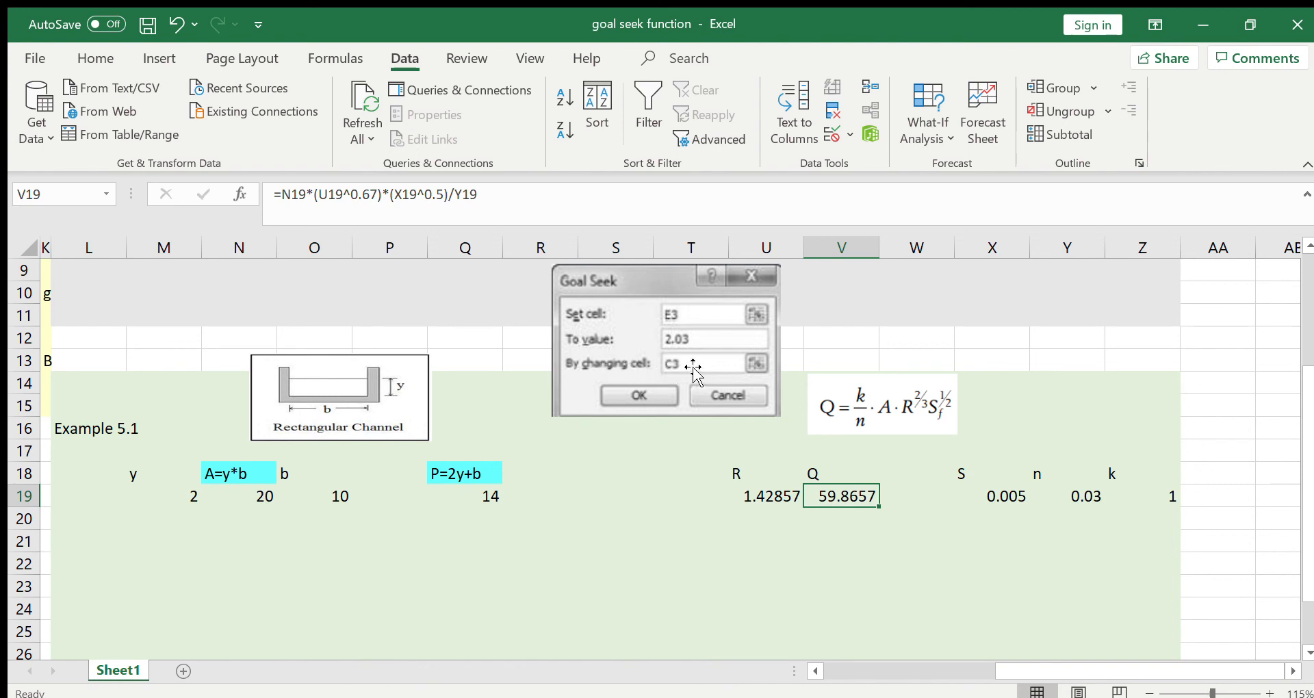
pyautogui.click(158, 501)
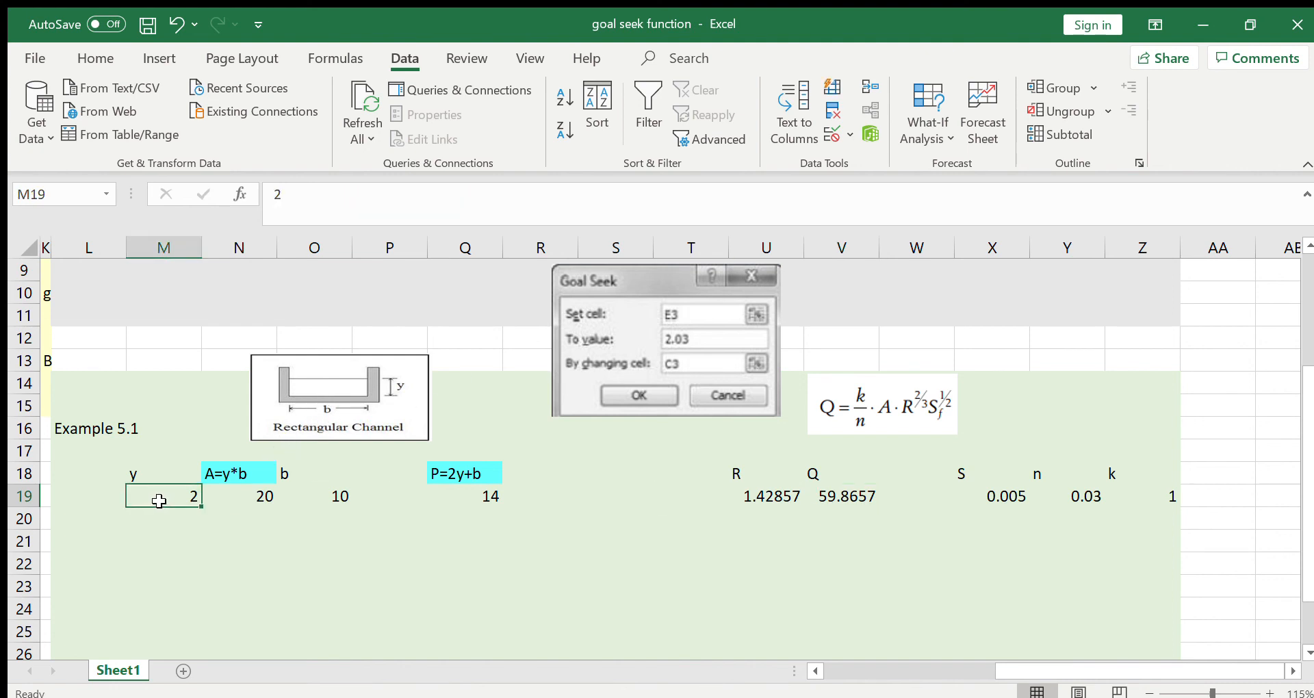
pyautogui.click(828, 505)
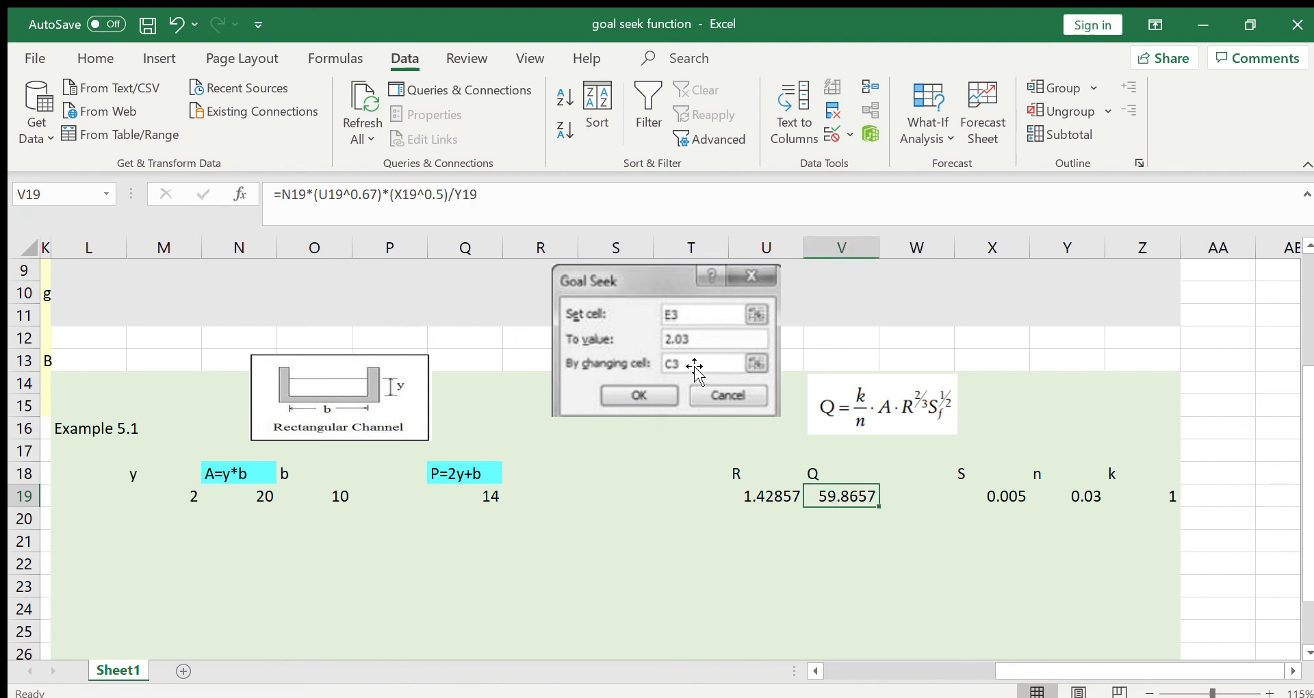
pyautogui.click(164, 493)
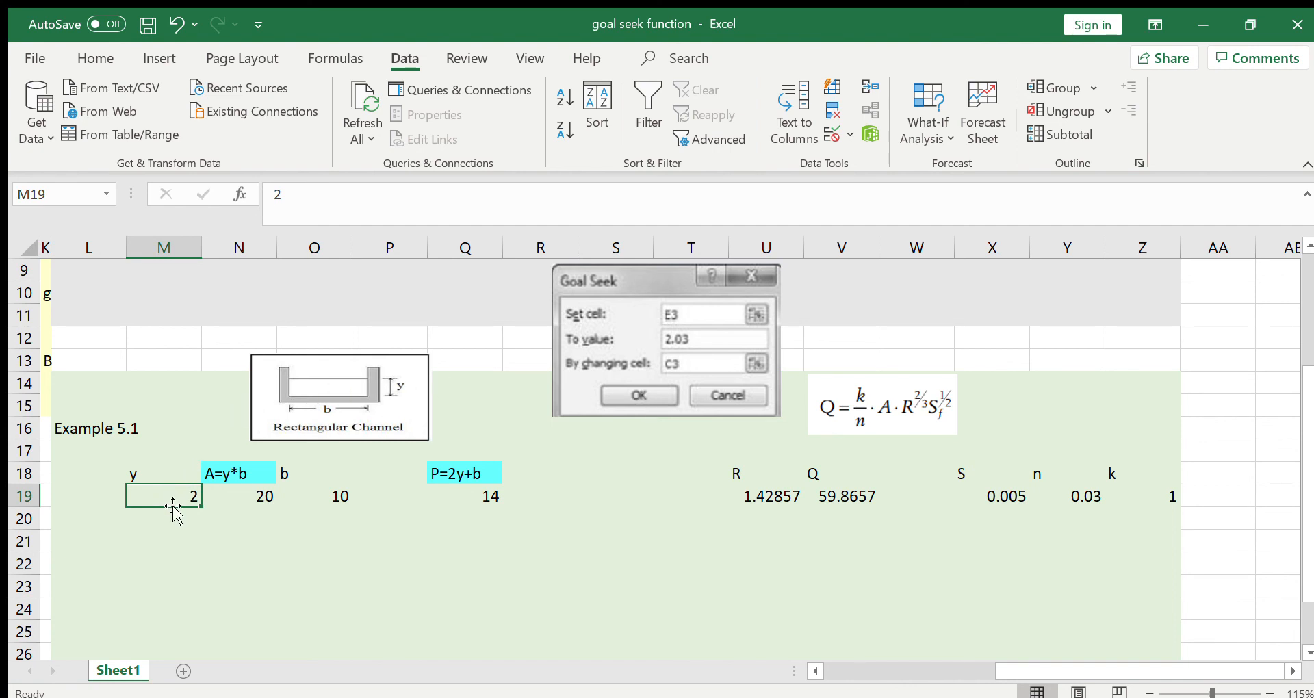
# Run Goal Seek to bring the flow Q in V19 to 30 by changing the depth y in M19.
pyautogui.click(826, 498)
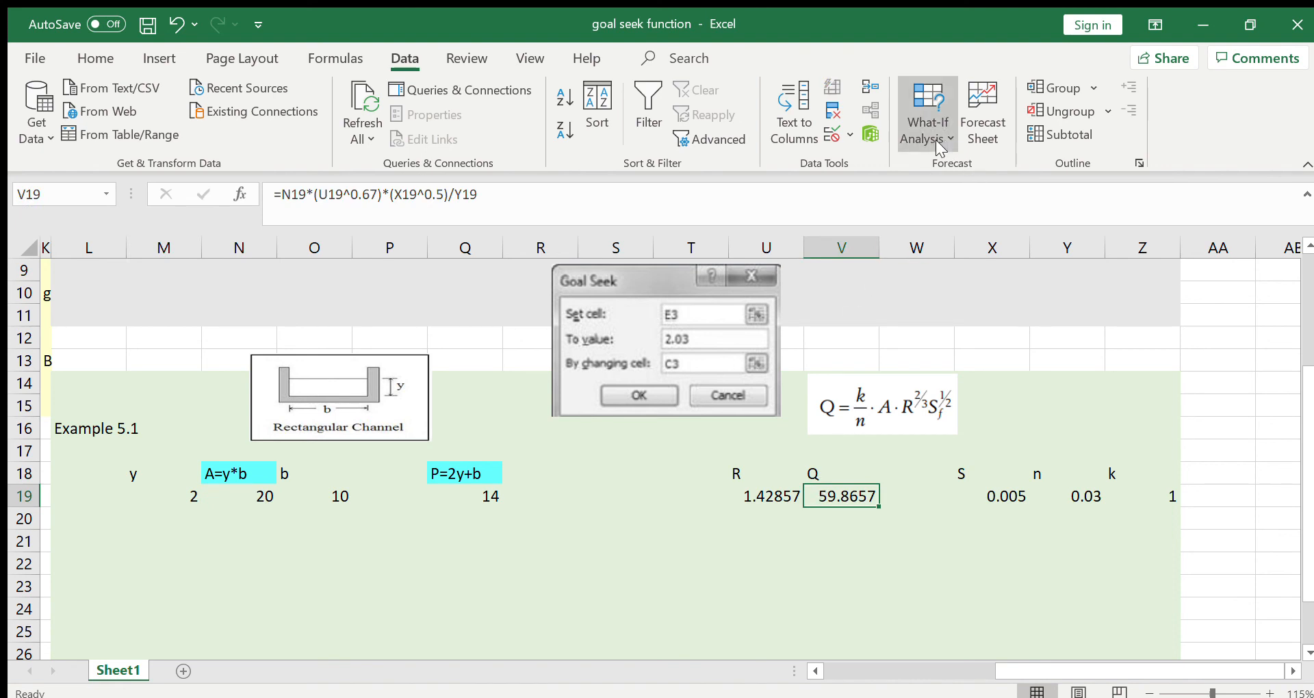
pyautogui.click(935, 193)
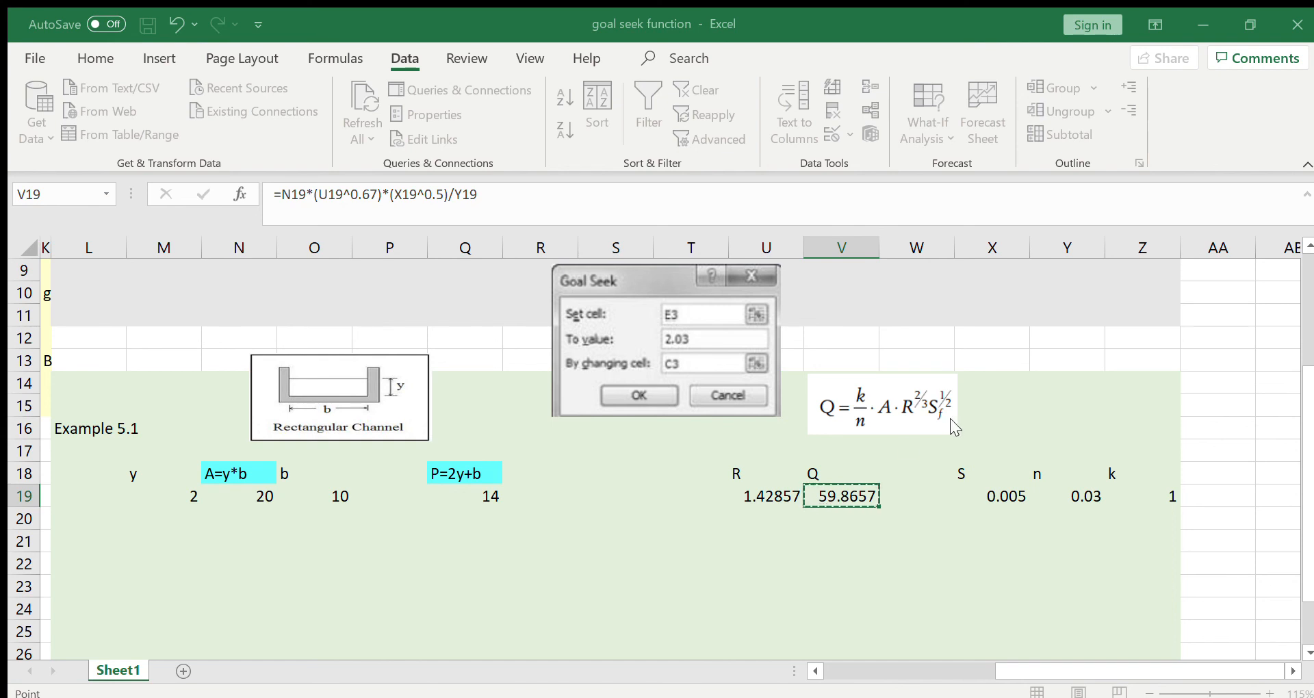
pyautogui.press('Escape')
pyautogui.click(1032, 395)
pyautogui.click(172, 498)
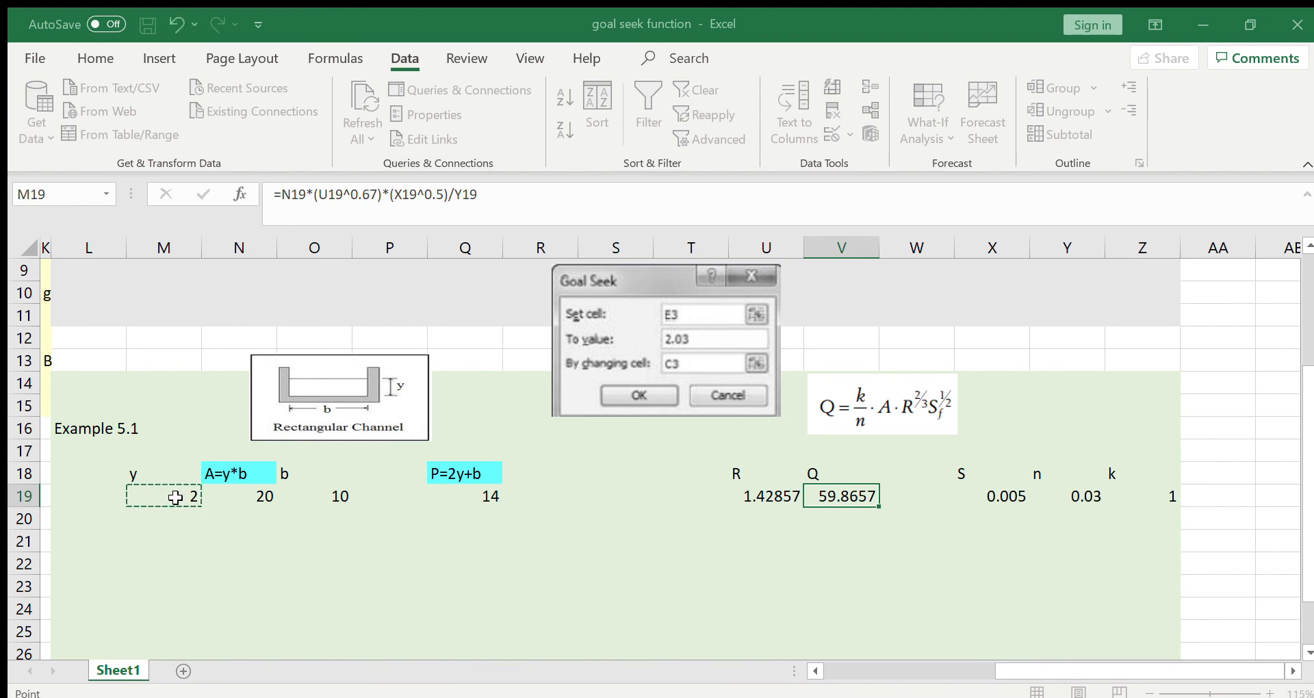
pyautogui.click(918, 417)
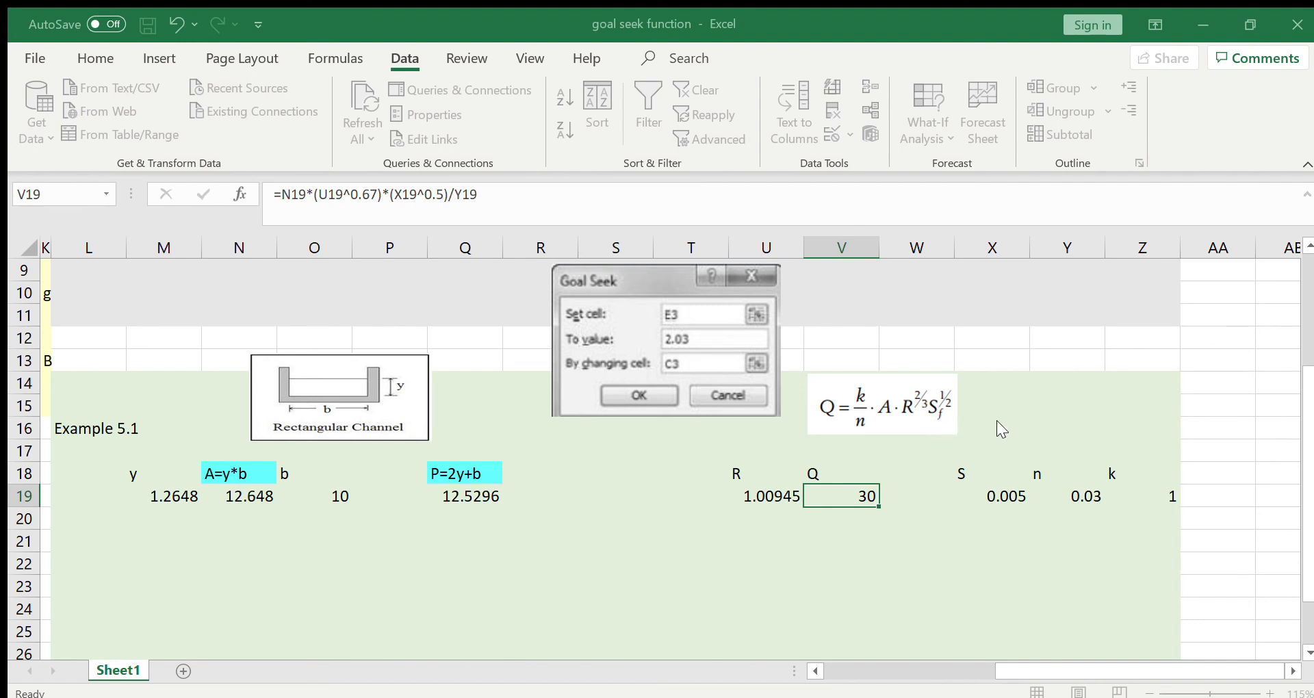
# Examine the solved depth y in M19 and the flow Q in V19 for Example 5.1.
pyautogui.click(158, 494)
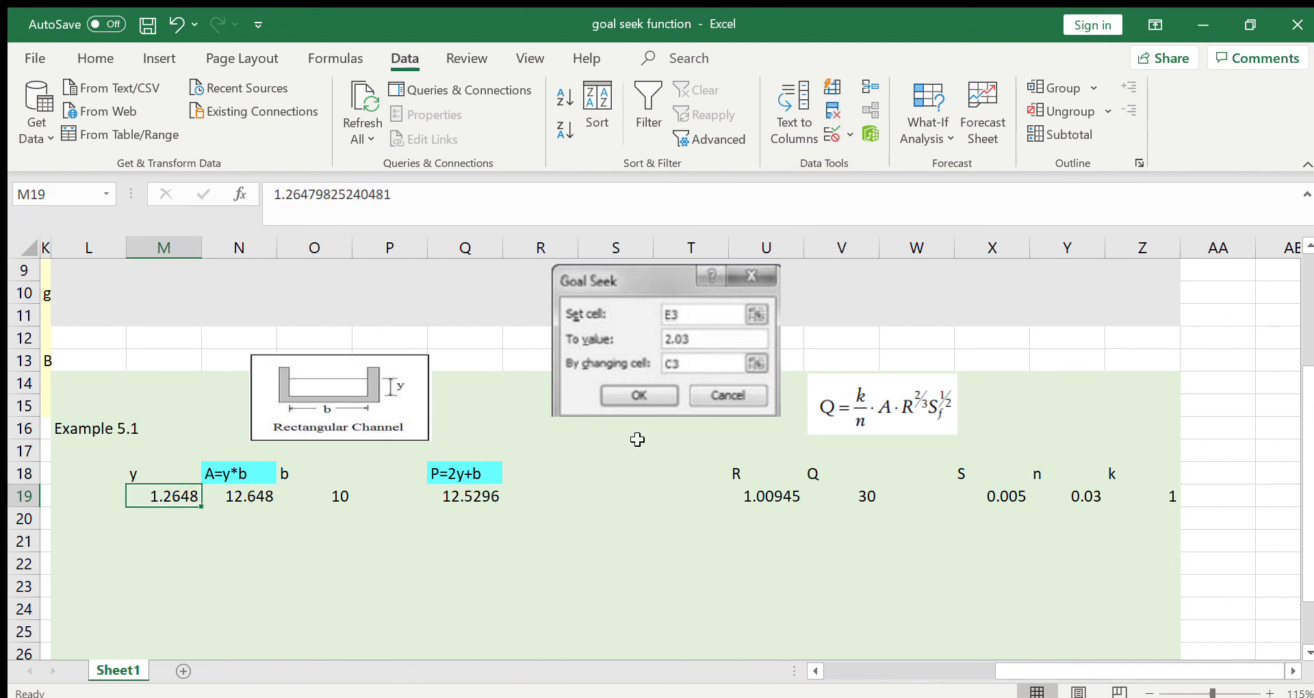
pyautogui.click(846, 495)
pyautogui.moveTo(842, 468); pyautogui.dragTo(842, 490)
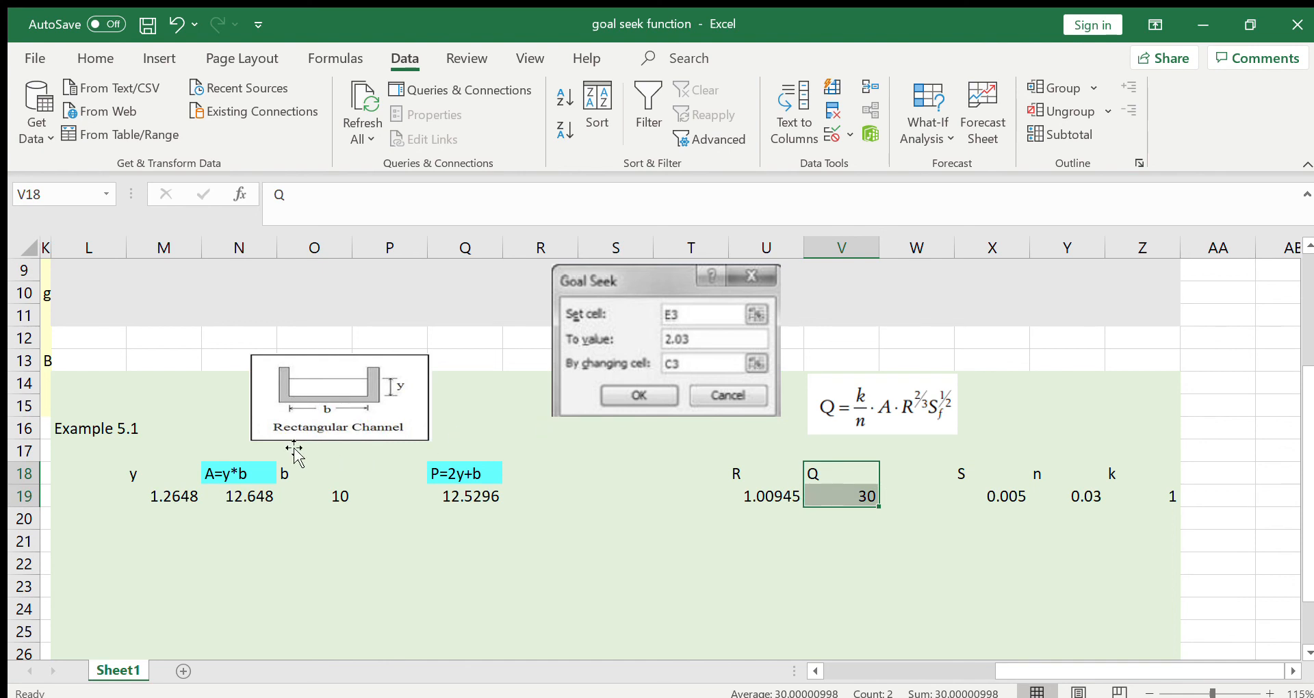
pyautogui.moveTo(170, 474); pyautogui.dragTo(180, 493)
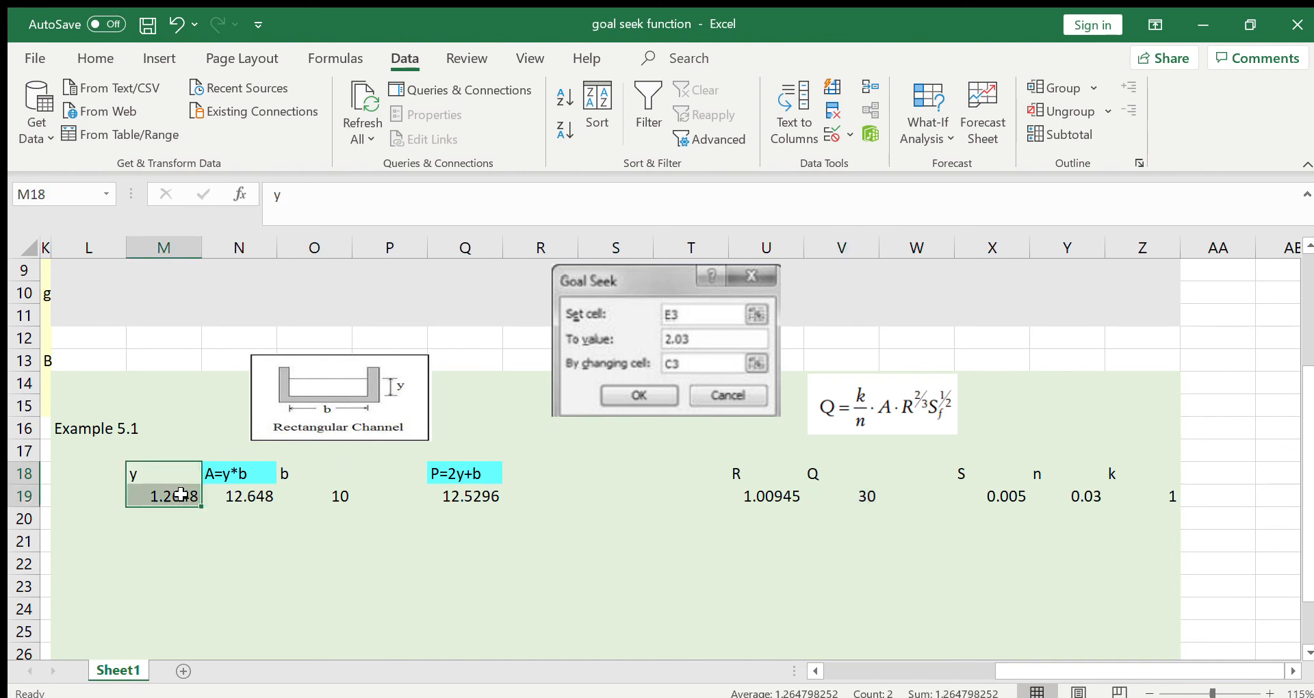
pyautogui.click(106, 438)
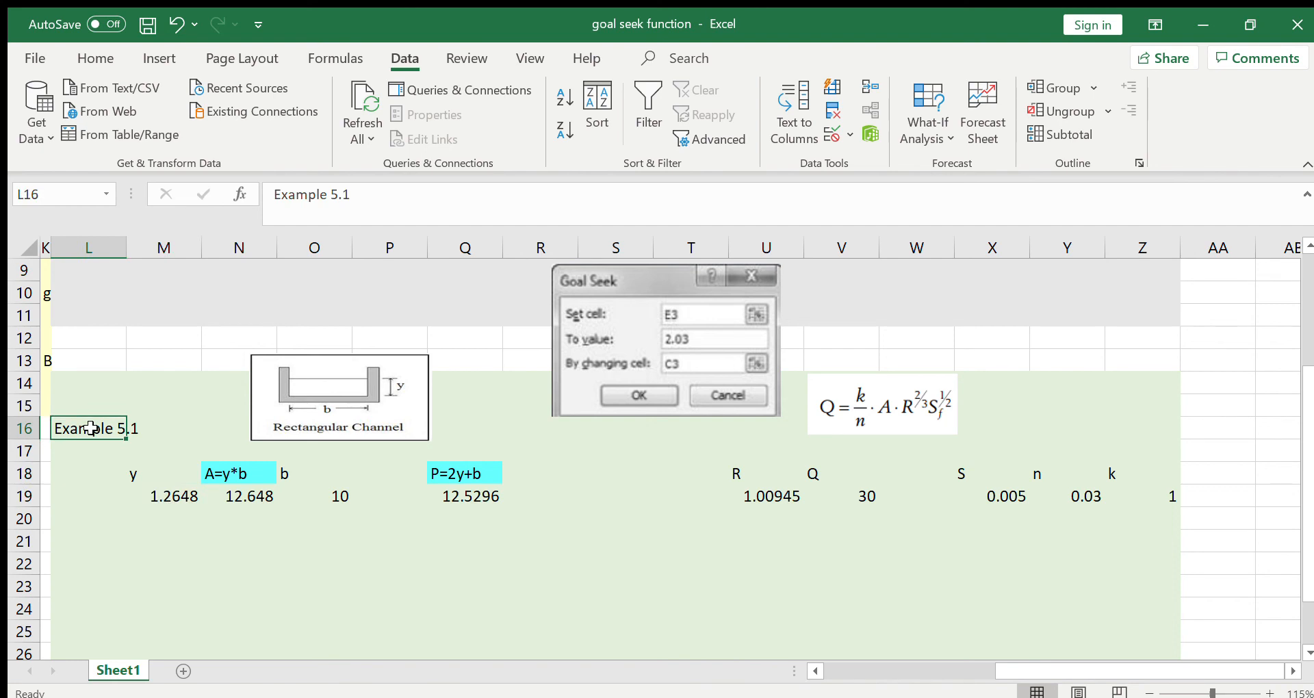
pyautogui.click(152, 499)
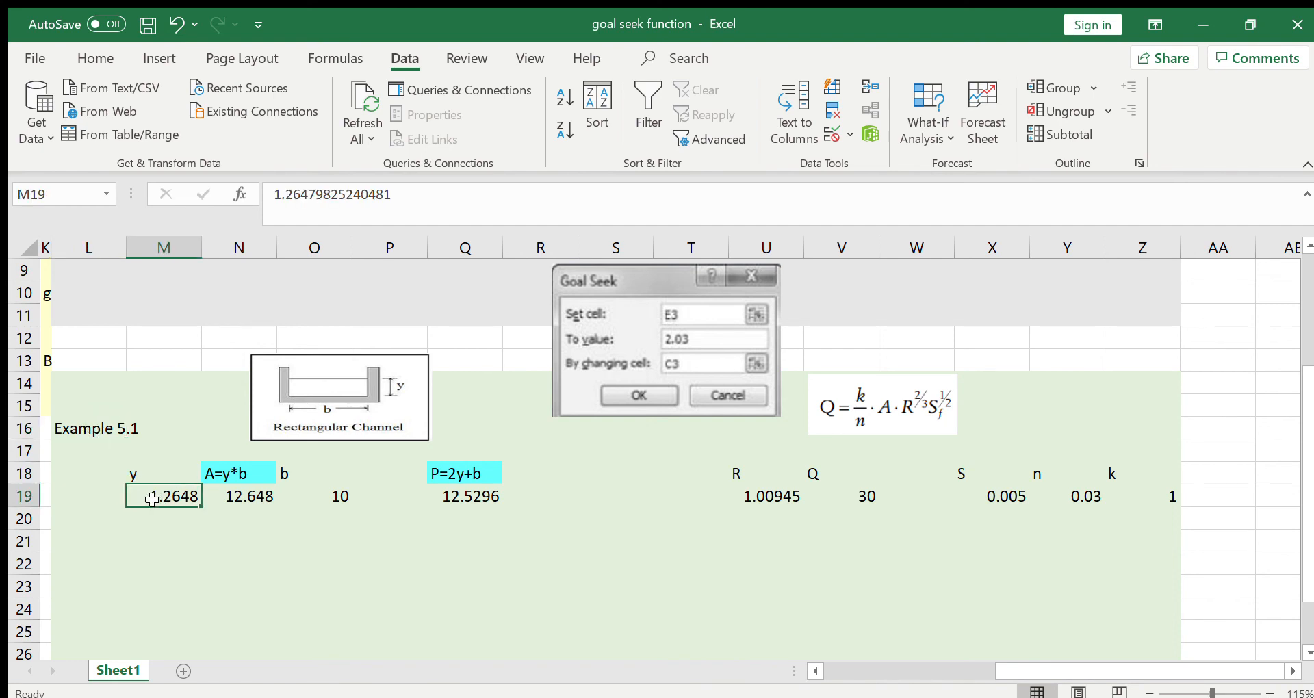
pyautogui.click(89, 430)
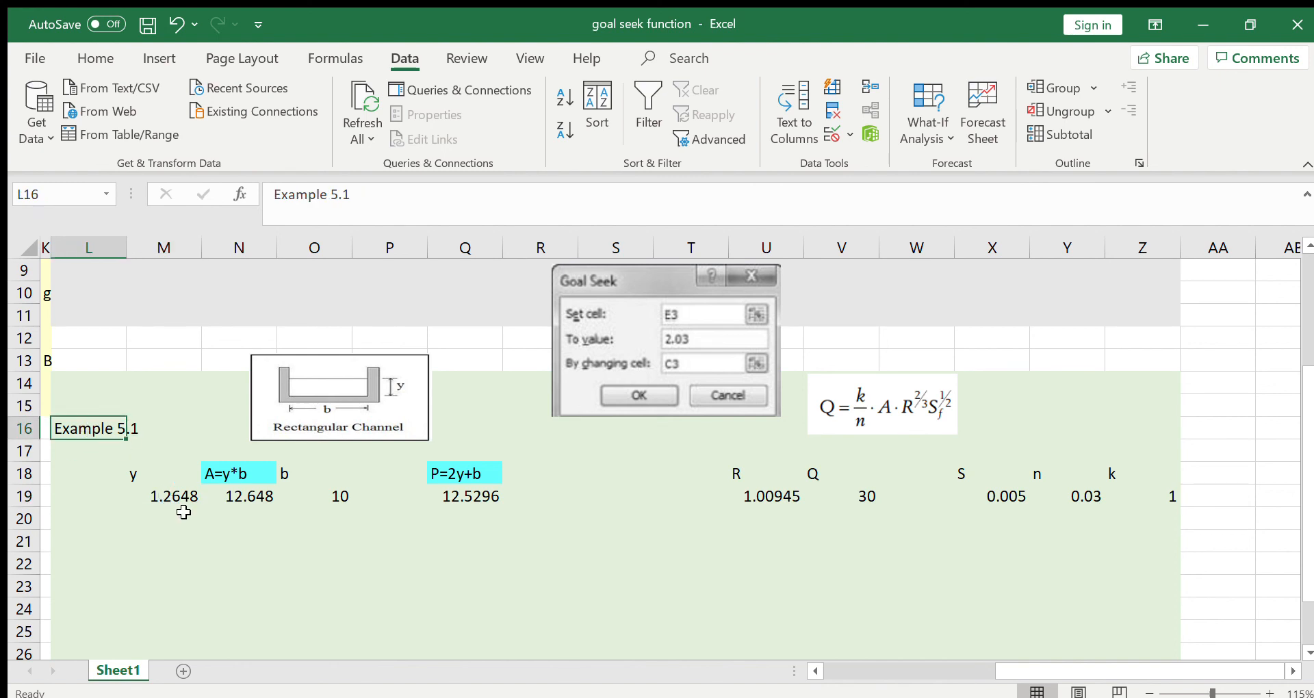